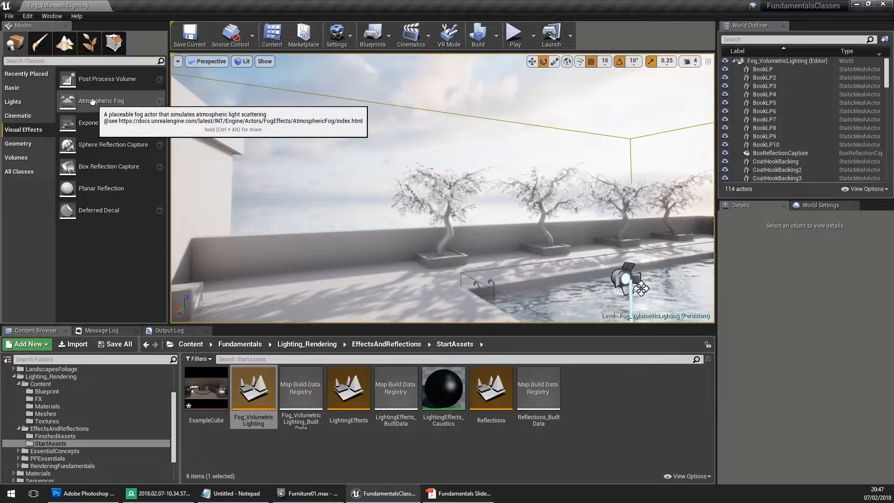
- Place an Atmospheric Fog actor on the poolside terrace and raise it to a Z location of 310
left_click_drag(98, 99, 327, 284)
key("w")
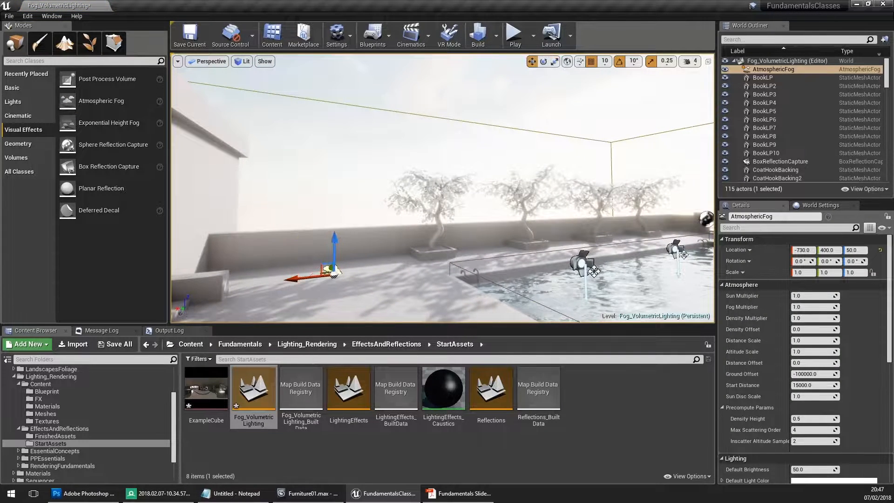
right_click_drag(259, 72, 279, 50)
mouse_move(328, 171)
right_mouse_down()
mouse_move(356, 175)
mouse_move(328, 171)
right_mouse_up()
- Hide the SM_SkySphere mesh in the viewport
left_click(355, 103)
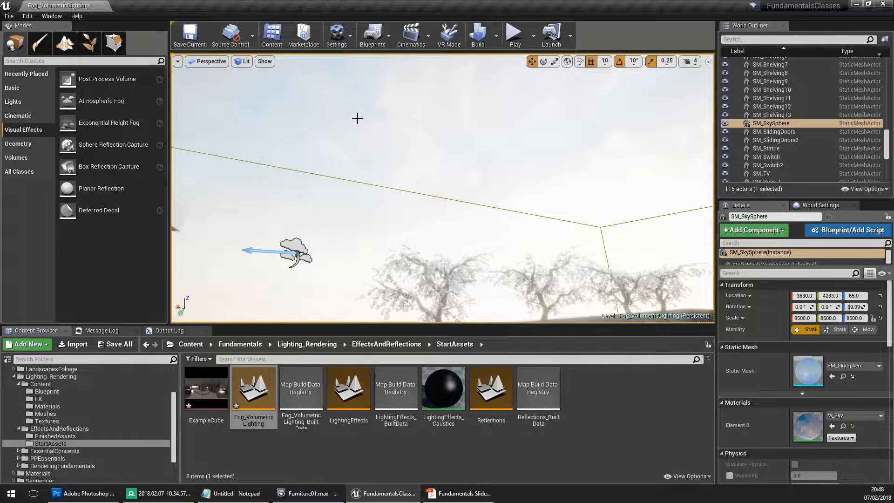
key("h")
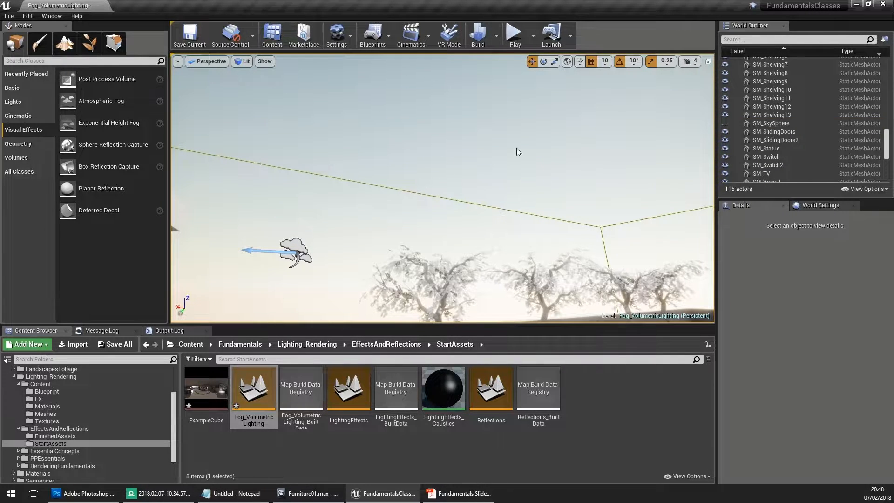
right_click_drag(470, 116, 455, 154)
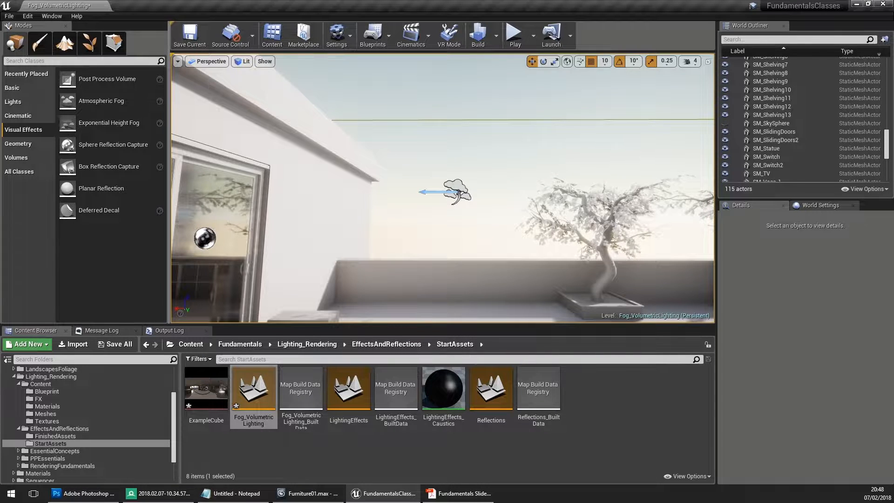
- Enable Atmosphere / Fog Sun Light in the advanced light settings of DirectionalLight1
left_click(457, 187)
right_click_drag(457, 187, 194, 315)
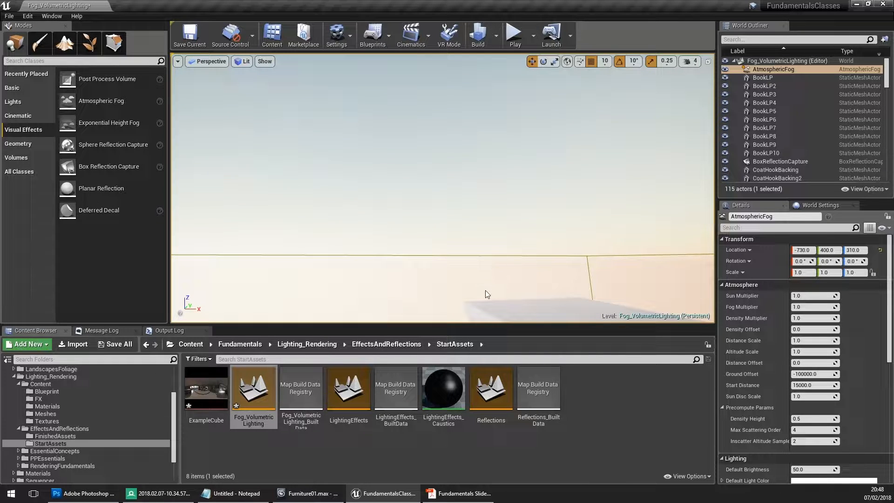
right_click_drag(485, 261, 225, 250)
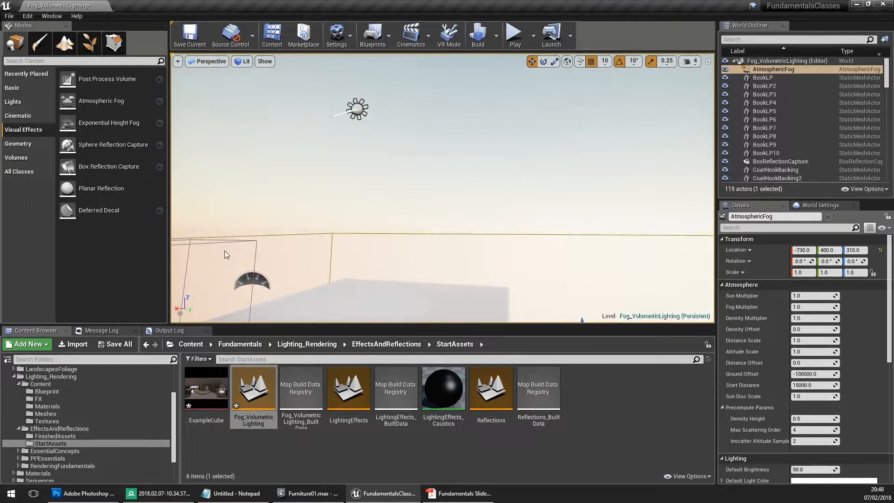
left_click(359, 111)
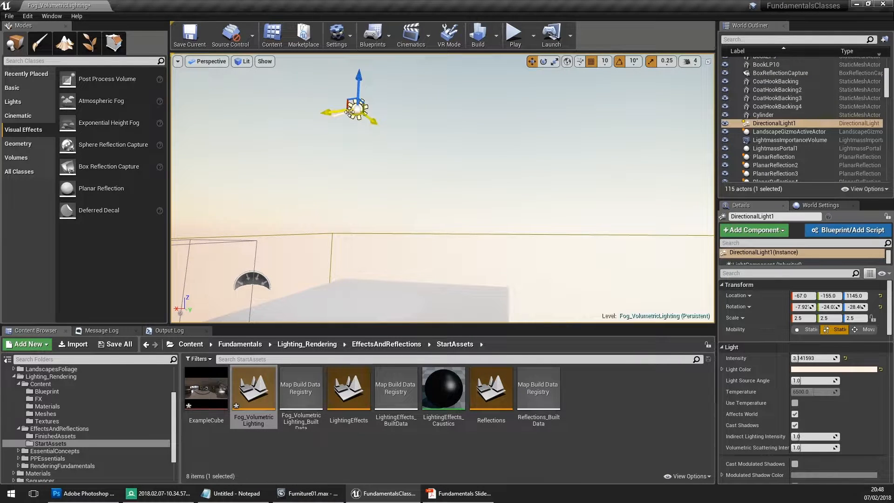
scroll(784, 331, "down", 6)
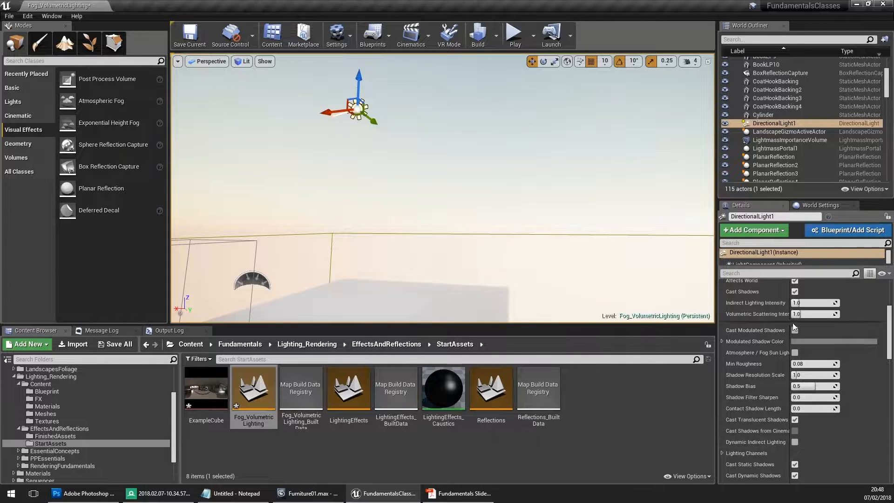
scroll(801, 438, "down", 4)
left_click(801, 449)
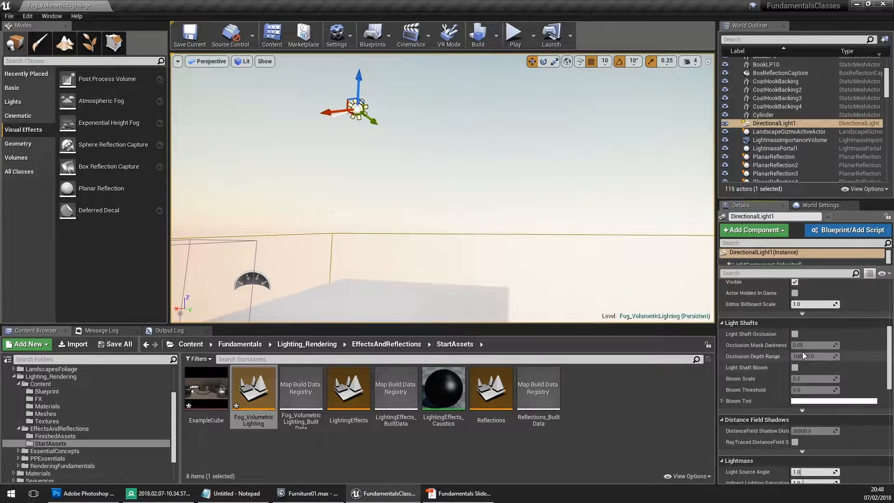
scroll(801, 343, "up", 2)
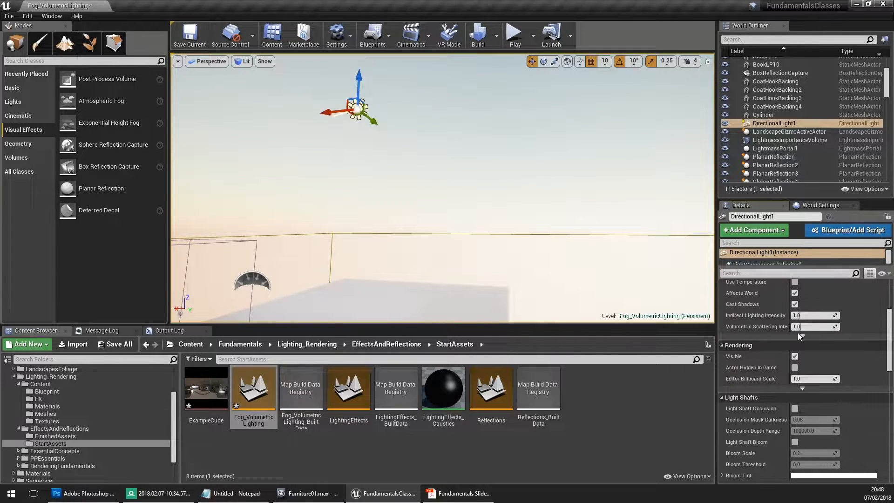
scroll(797, 335, "up", 5)
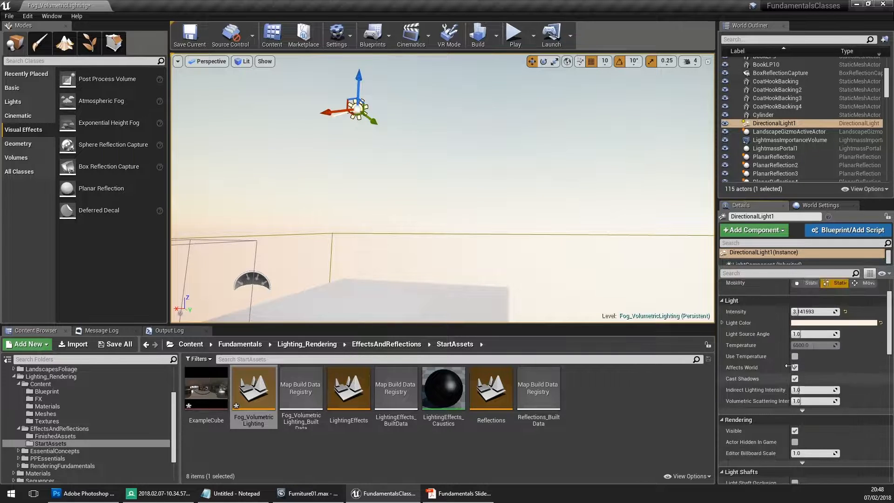
left_click(801, 455)
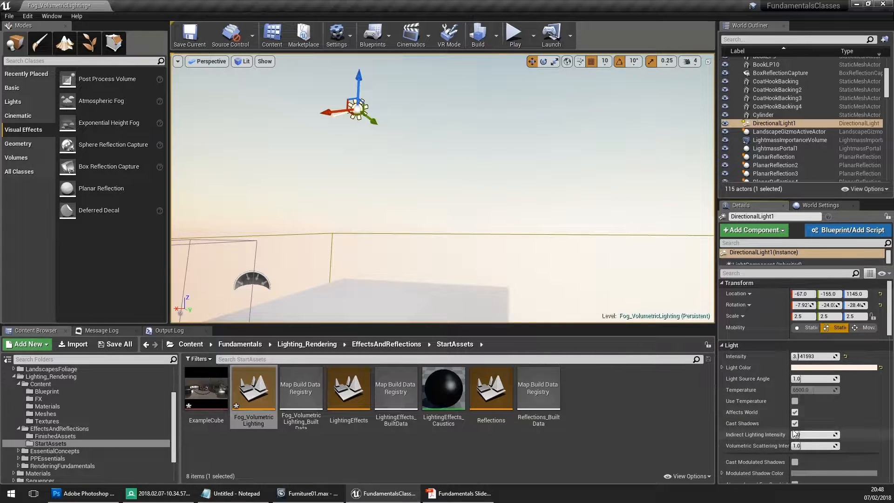
scroll(776, 387, "down", 4)
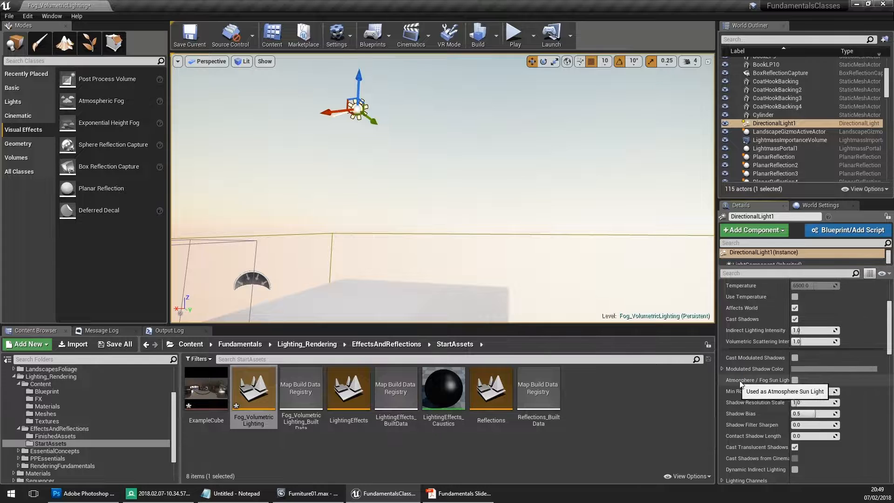
left_click(795, 380)
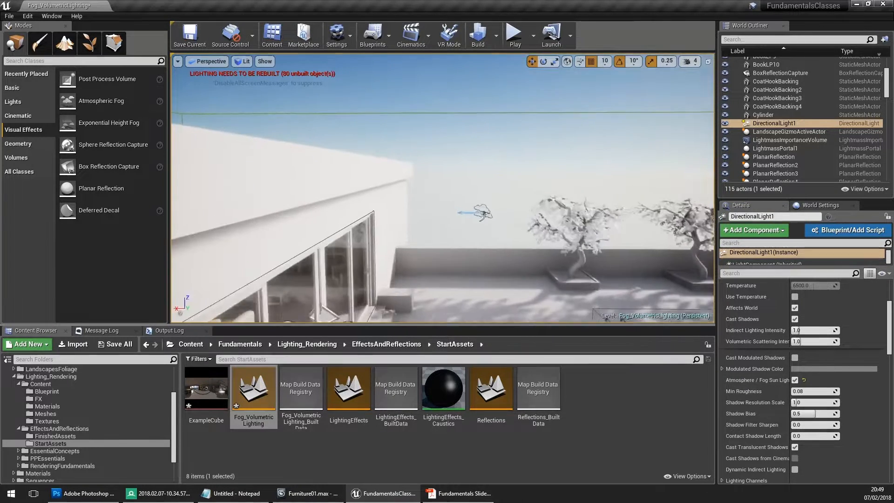
- Examine the sun disc in the sky and the AtmosphericFog actor's lighting options
left_click(487, 211)
right_click_drag(503, 246, 343, 139)
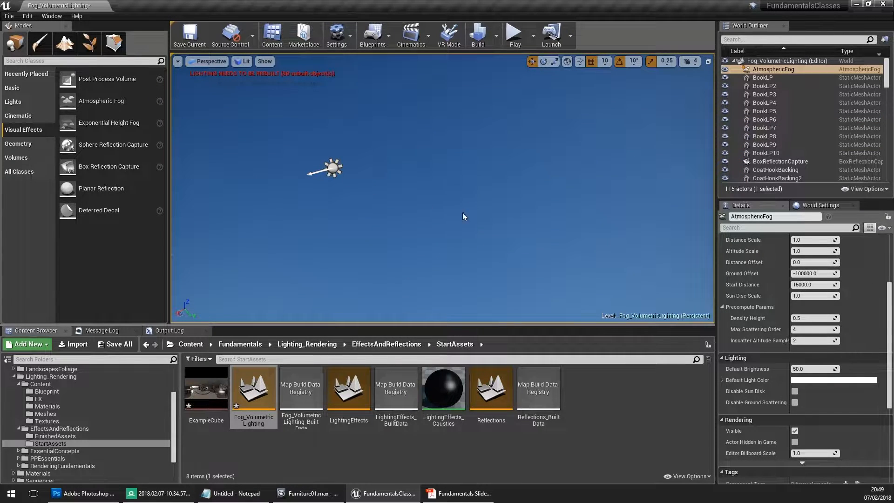
right_click_drag(463, 217, 489, 285)
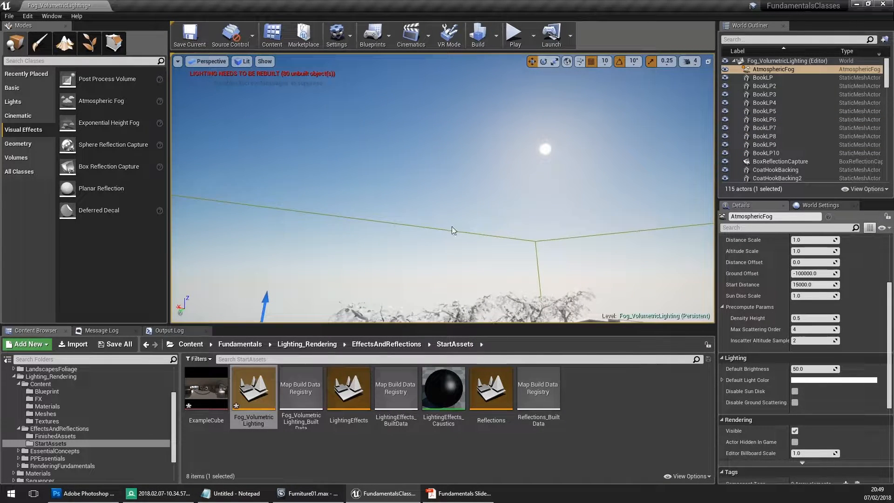
right_click_drag(451, 230, 450, 159)
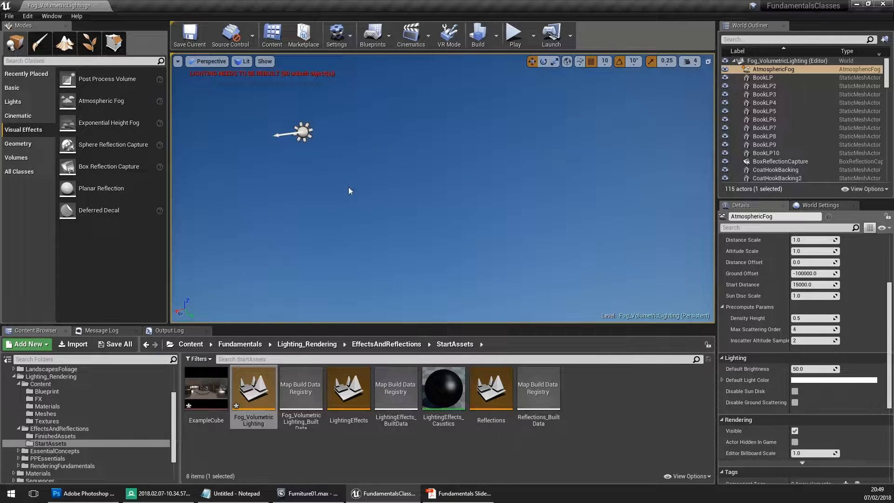
right_click_drag(514, 198, 513, 264)
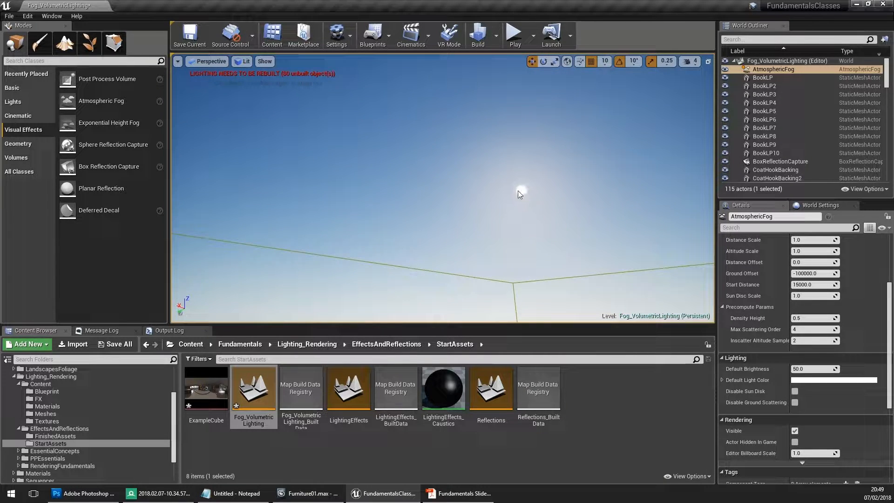
scroll(759, 292, "down", 3)
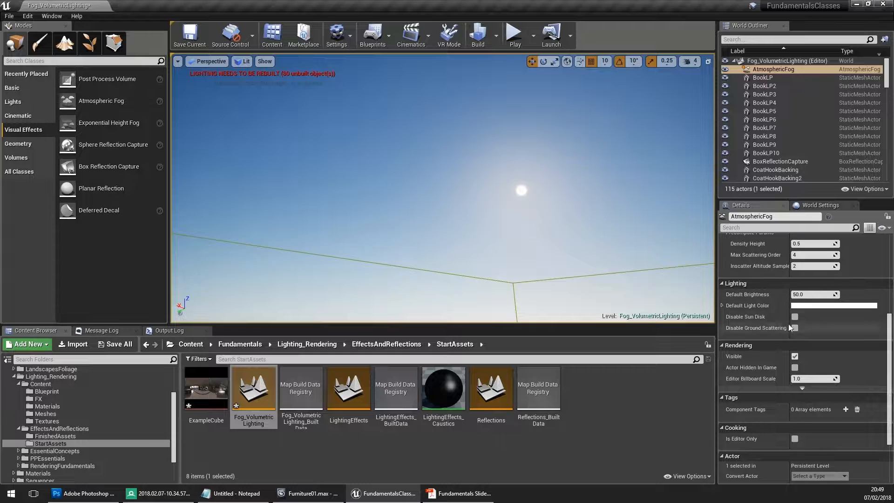
- Try rotating DirectionalLight1 to different angles to move the sun across the sky
right_click_drag(383, 151, 325, 153)
left_click(440, 85)
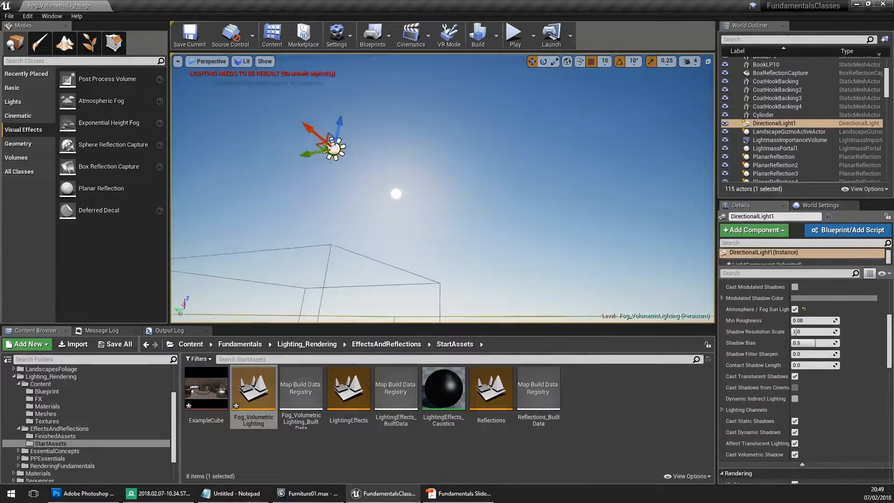
key("e")
left_click_drag(374, 150, 394, 170)
key("ctrl+z")
key("ctrl+z")
key("ctrl+z")
key("ctrl+z")
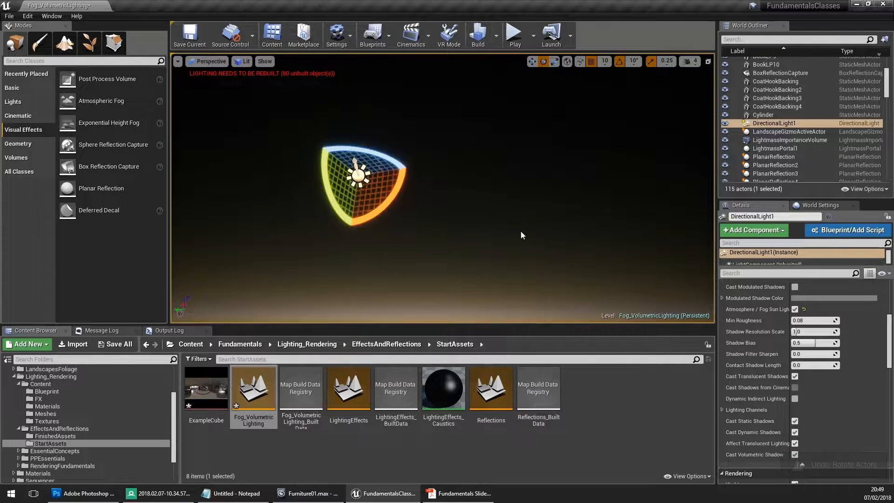
right_click_drag(521, 230, 506, 247)
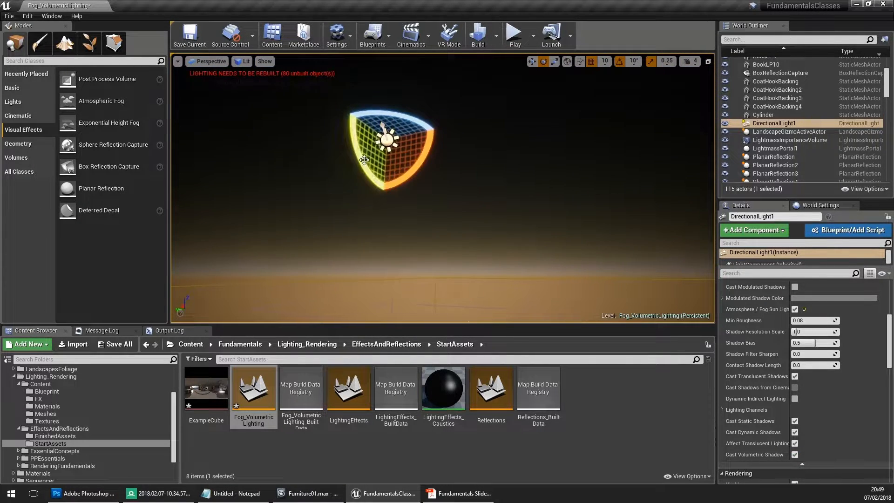
mouse_move(356, 156)
left_mouse_down()
mouse_move(360, 167)
mouse_move(349, 124)
mouse_move(353, 161)
left_mouse_up()
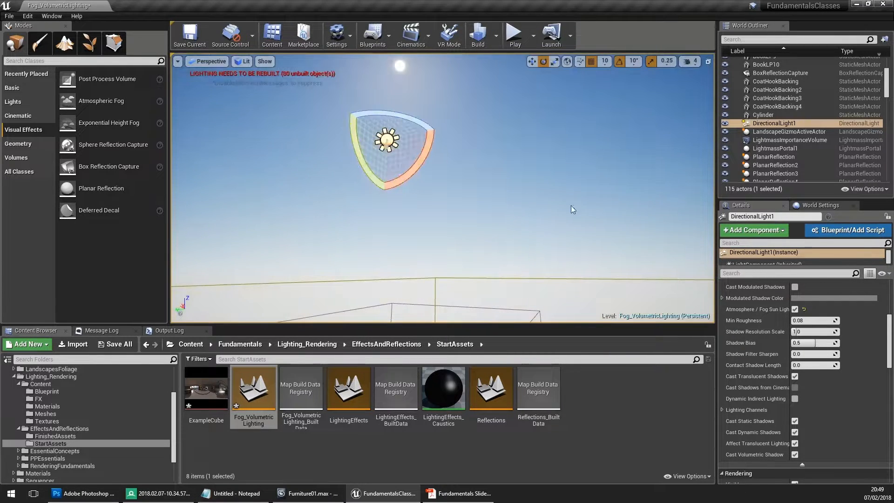
right_click_drag(573, 207, 537, 245)
scroll(793, 355, "up", 1)
right_click_drag(559, 217, 559, 188)
- Undo the rotations of DirectionalLight1 and reselect the light
key("ctrl+z")
key("ctrl+z")
key("ctrl+z")
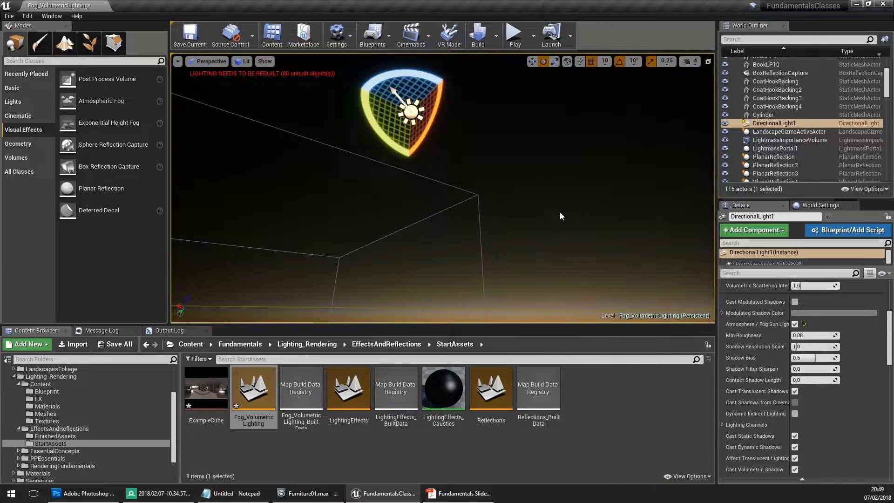
key("ctrl+z")
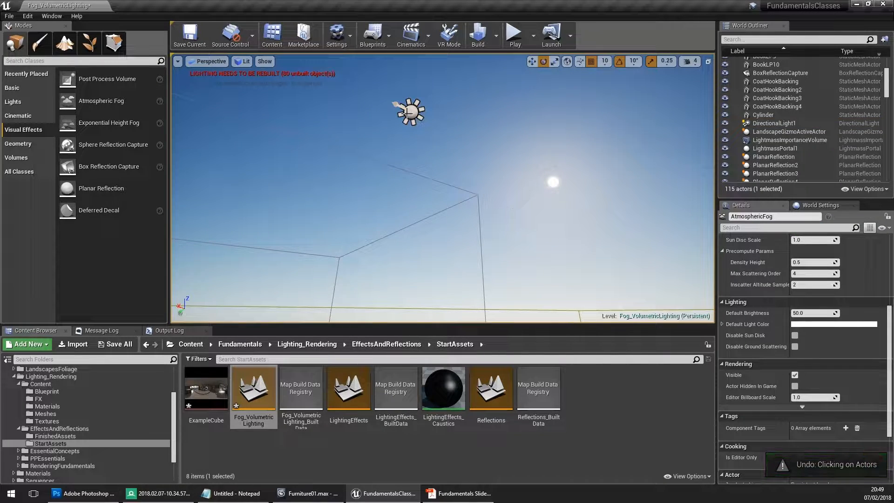
left_click(410, 112)
key("f")
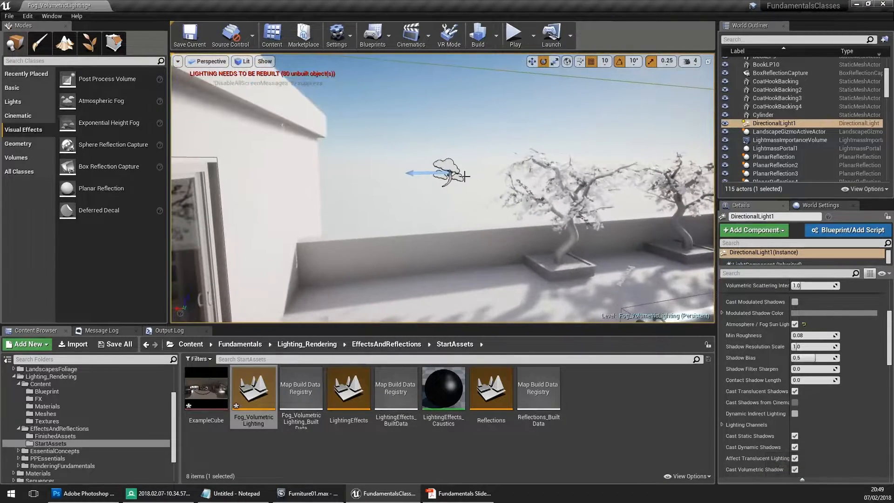
- Review the AtmosphericFog actor's atmosphere settings and its effect on the sky above the terrace
left_click(452, 176)
scroll(762, 320, "up", 5)
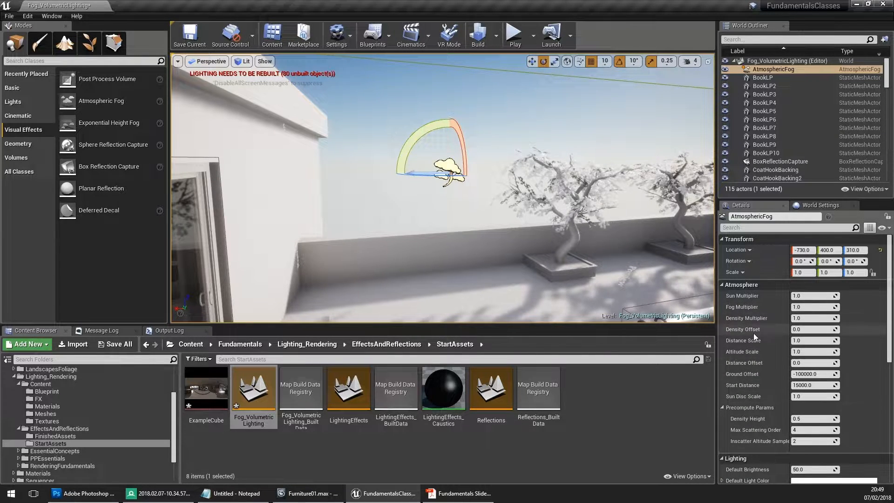
mouse_move(660, 269)
right_mouse_down()
mouse_move(645, 272)
mouse_move(661, 270)
right_mouse_up()
right_click_drag(434, 151, 448, 135)
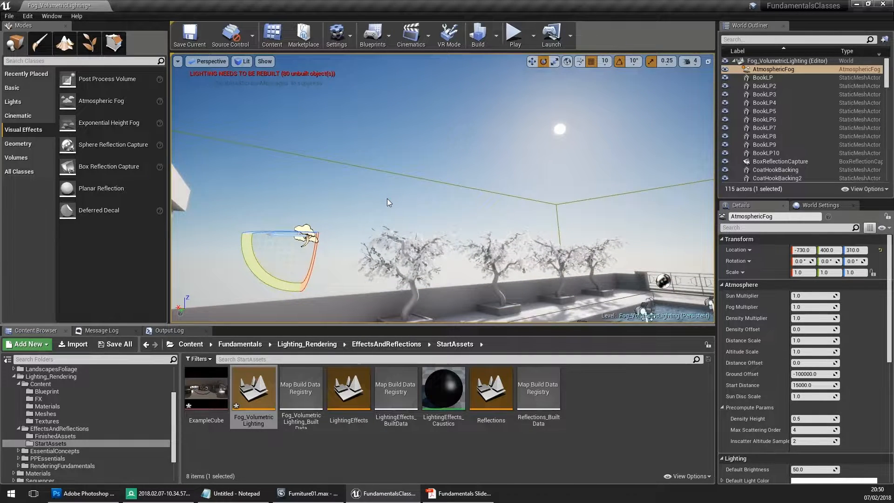
right_click_drag(388, 195, 361, 188)
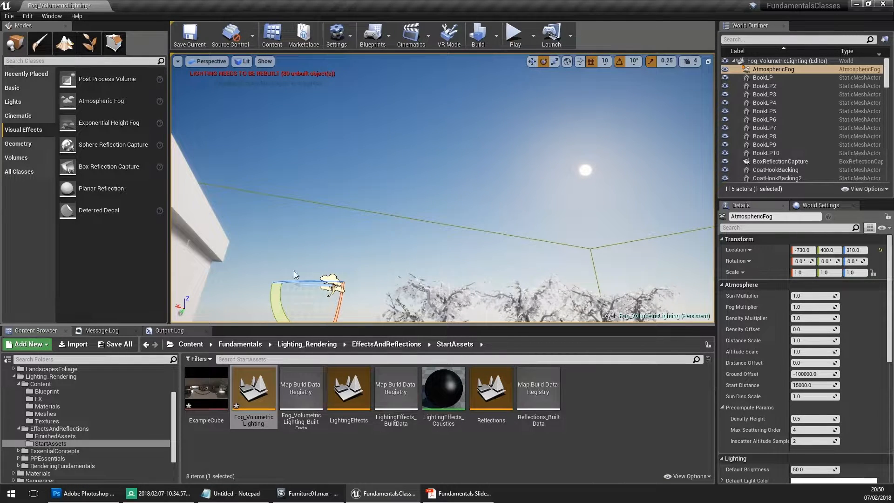
right_click_drag(314, 161, 302, 205)
- Replace the atmospheric fog with an Exponential Height Fog actor on the terrace, raised to a Z location of 340
key("Delete")
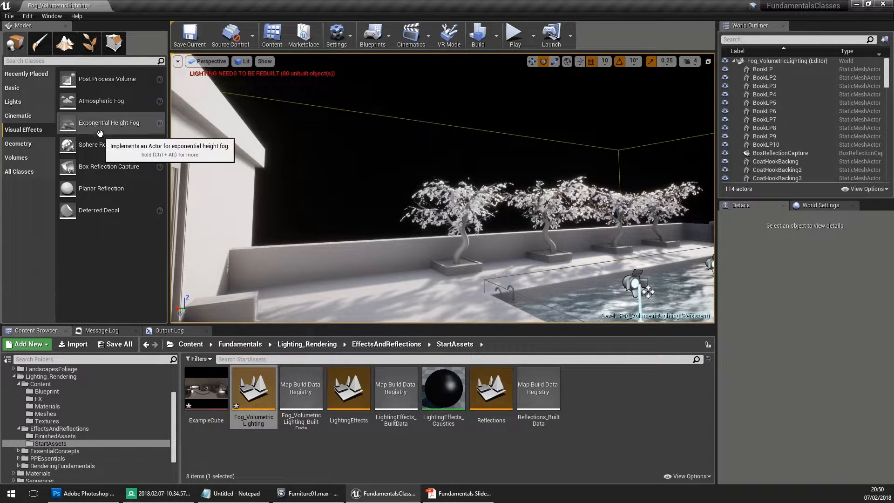
left_click_drag(90, 123, 377, 292)
right_click_drag(421, 262, 428, 261)
key("w")
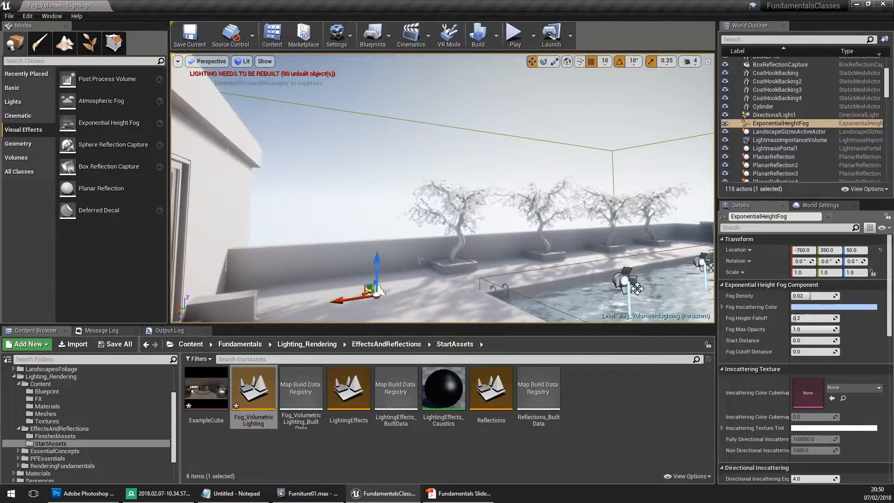
right_click_drag(455, 200, 437, 189)
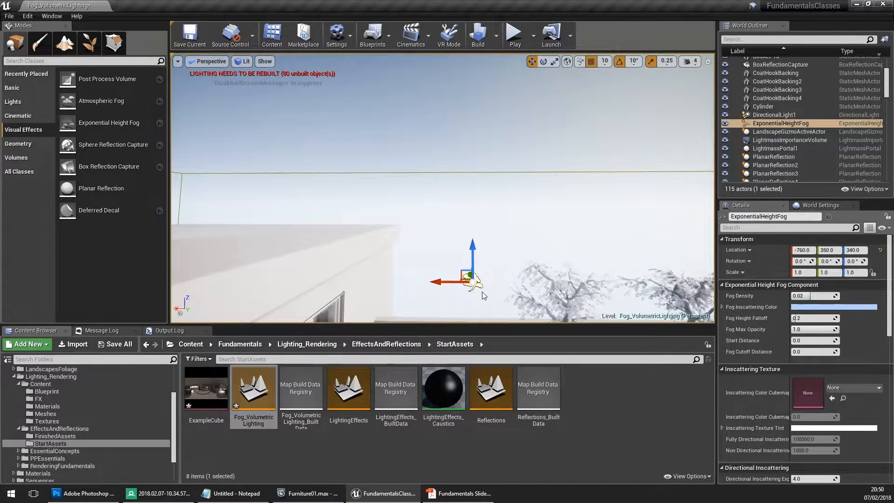
- Inspect the sky around DirectionalLight1 with the exponential height fog in place
right_click_drag(444, 254, 414, 228)
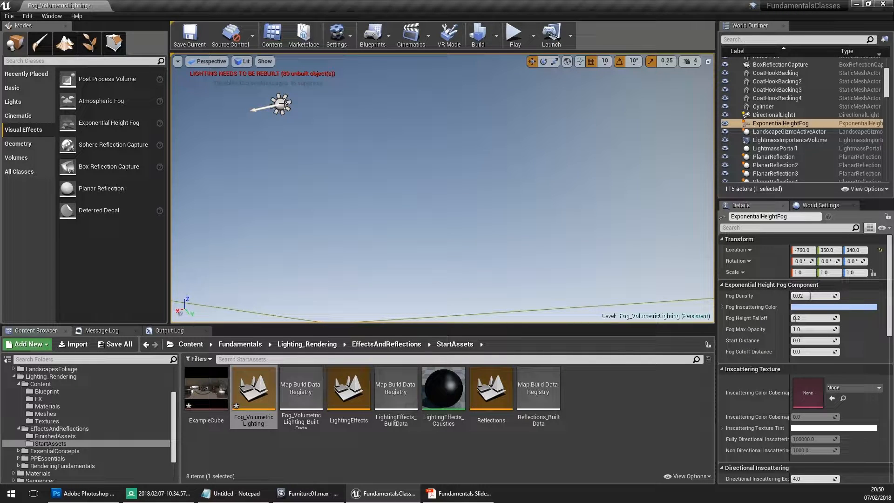
left_click(284, 104)
right_click_drag(387, 201, 470, 208)
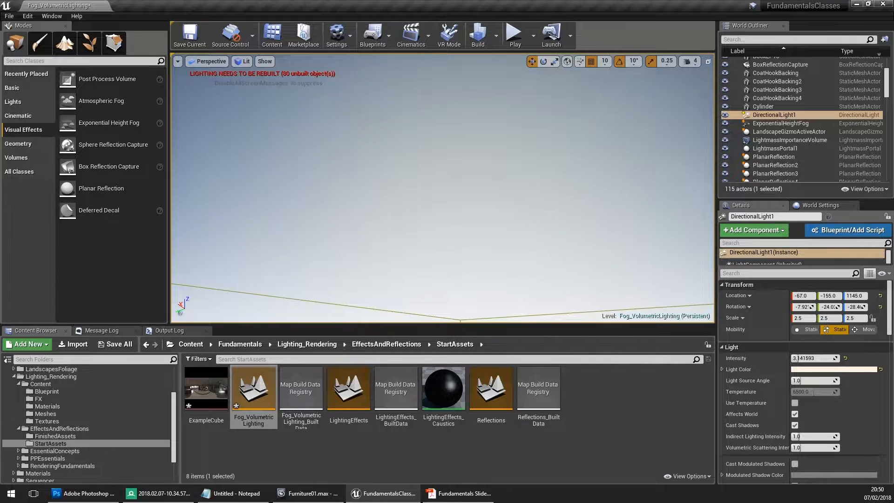
right_click_drag(471, 208, 433, 219)
right_click_drag(283, 375, 283, 359)
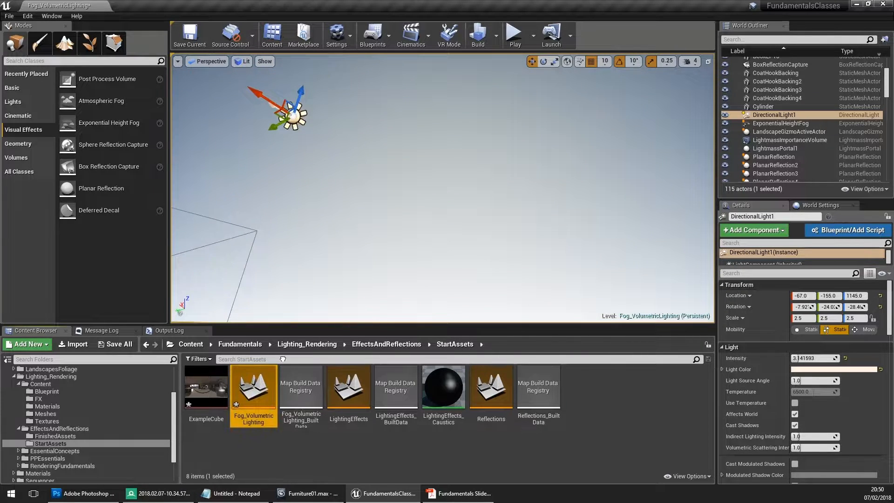
- Rotate DirectionalLight1 about the vertical axis to a Z rotation of about -48.4° and undo any excess rotation
right_click_drag(454, 247, 447, 228)
key("e")
left_click_drag(301, 132, 219, 161)
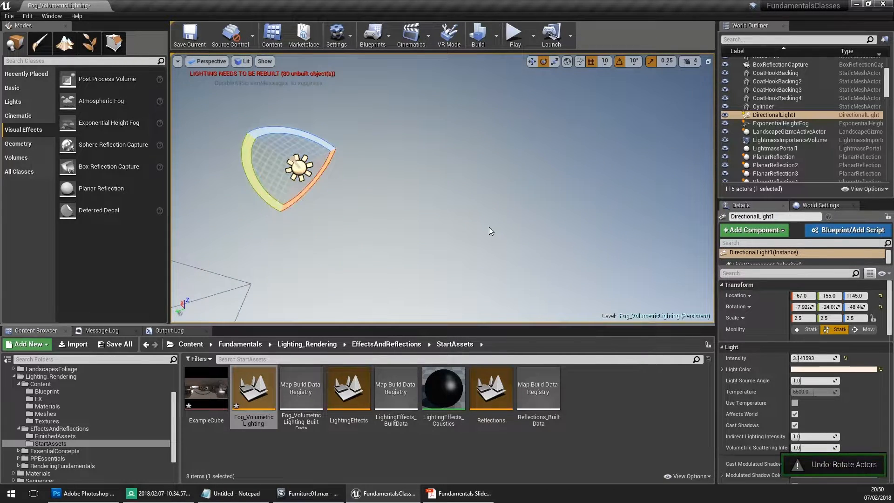
- Set the Fog Density of the ExponentialHeightFog actor above the terrace to 1.0 and inspect the haze outside and in the living room
right_click_drag(489, 228, 451, 281)
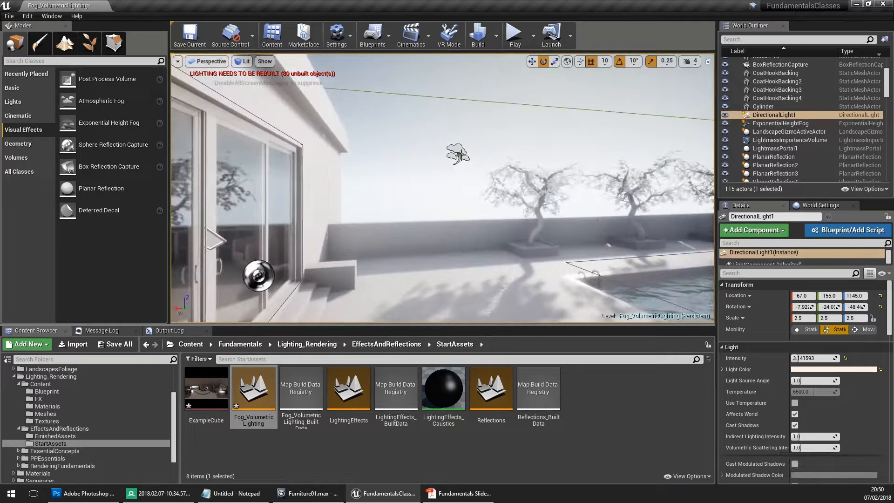
left_click(459, 155)
key("w")
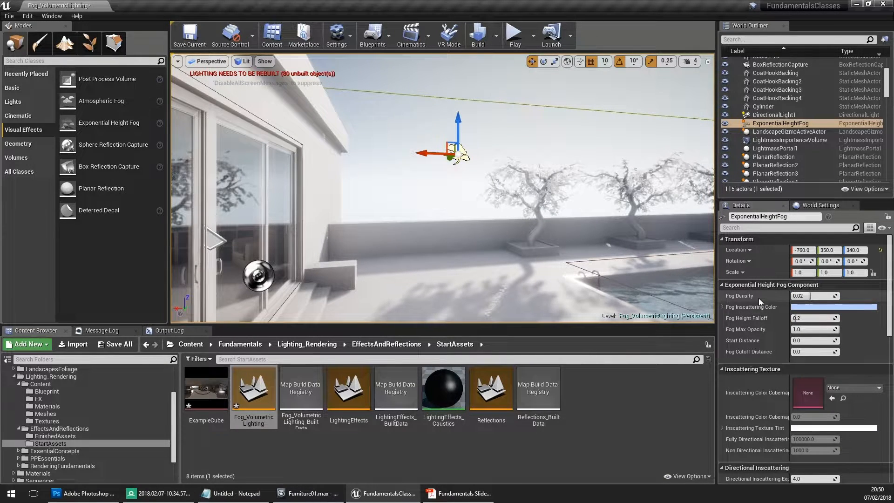
scroll(759, 301, "down", 2)
left_click(801, 251)
type("1")
key("Return")
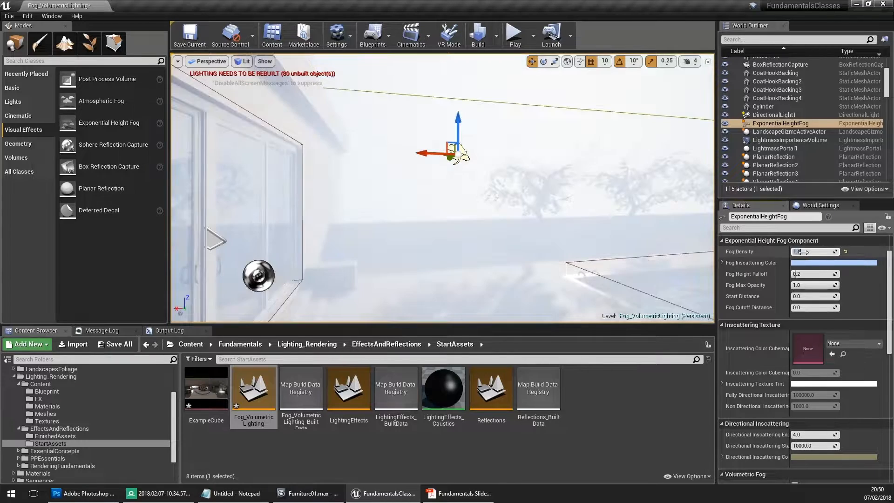
right_click_drag(512, 200, 354, 203)
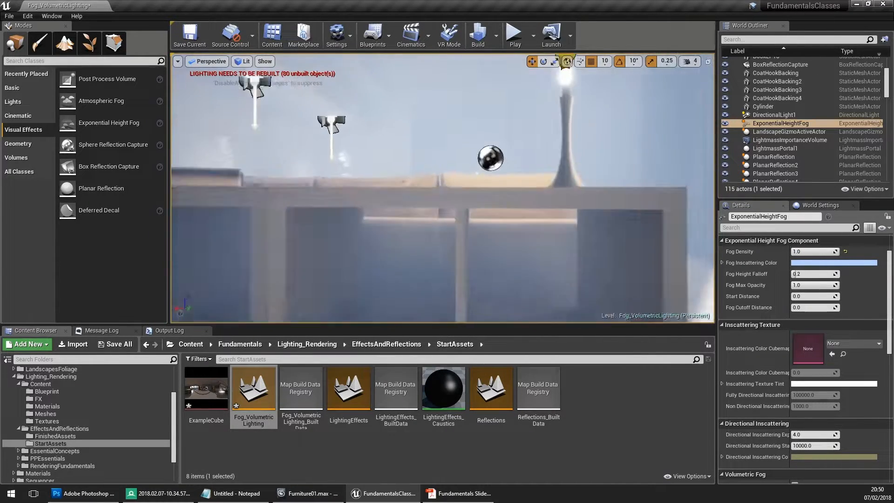
right_click_drag(558, 186, 650, 182)
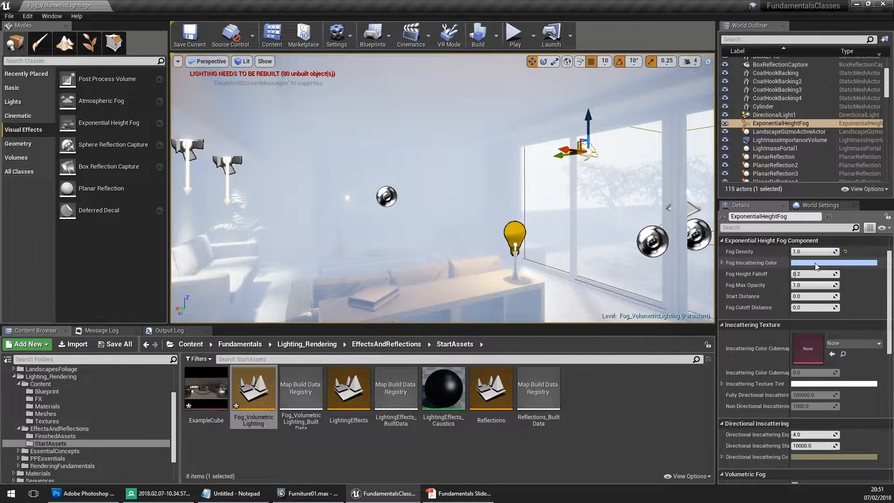
scroll(779, 349, "down", 2)
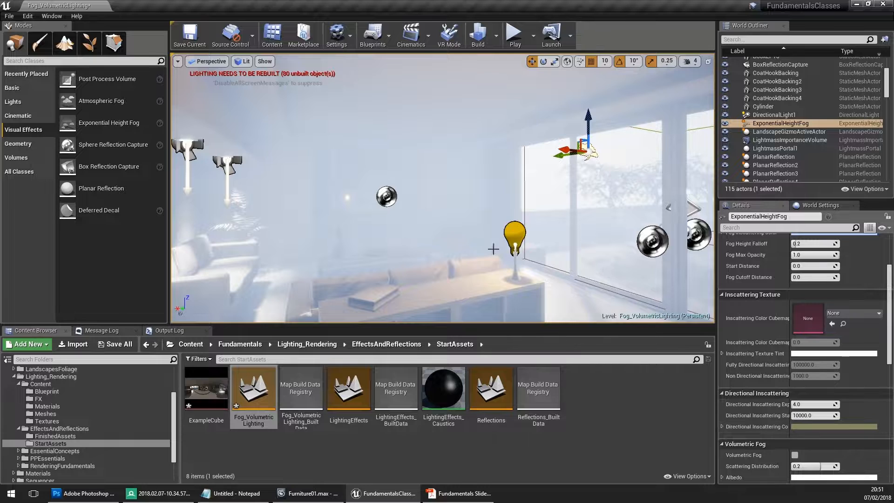
mouse_move(494, 249)
right_mouse_down()
mouse_move(535, 248)
mouse_move(487, 244)
right_mouse_up()
- Return the height fog's Fog Density to 0.02 and review its falloff and directional inscattering settings against the sky
scroll(838, 307, "up", 5)
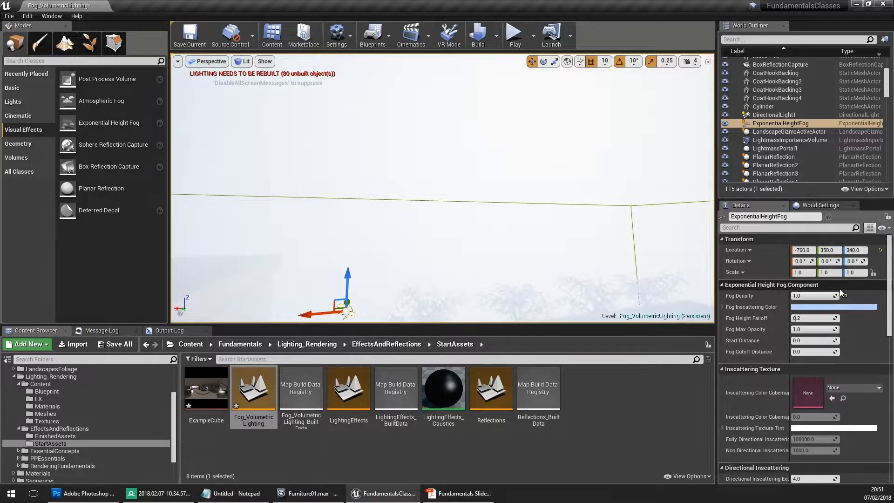
left_click(841, 295)
type("0.02")
key("Return")
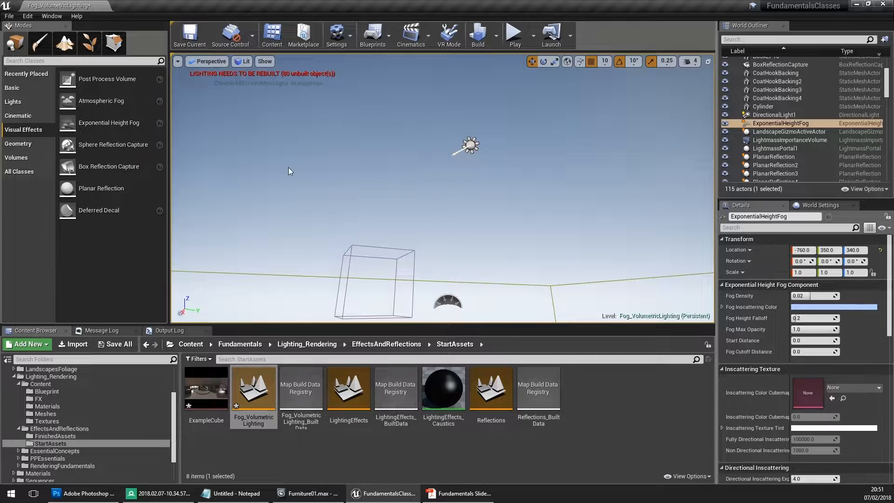
right_click_drag(289, 171, 276, 176)
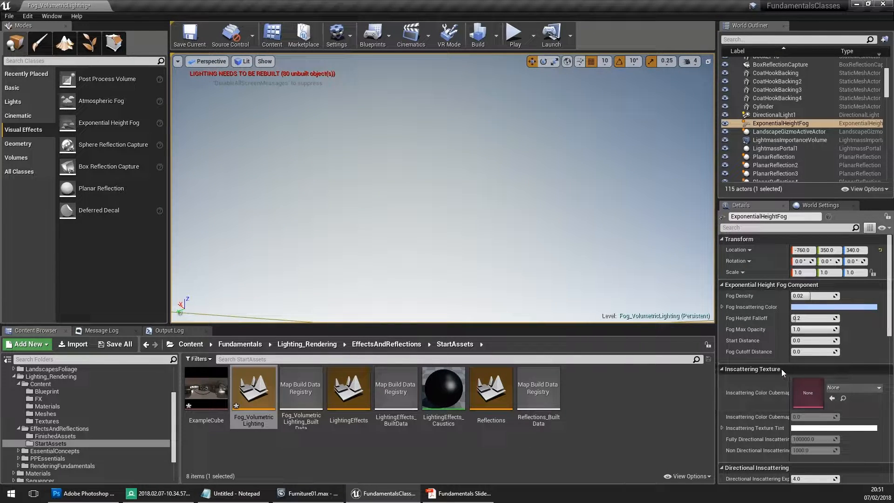
scroll(766, 365, "down", 3)
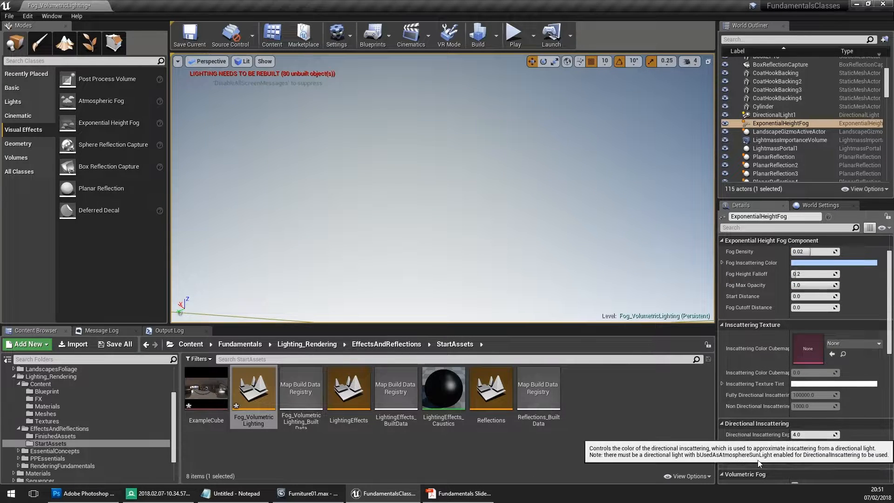
scroll(786, 445, "up", 2)
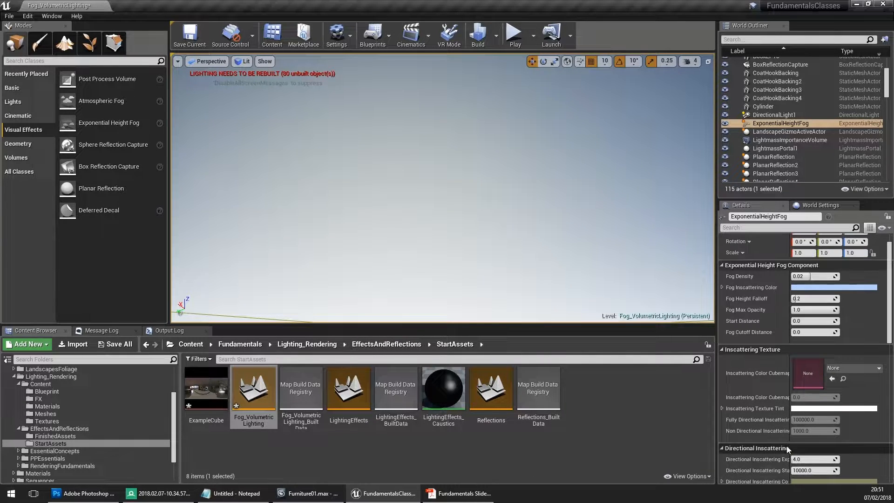
scroll(782, 441, "up", 1)
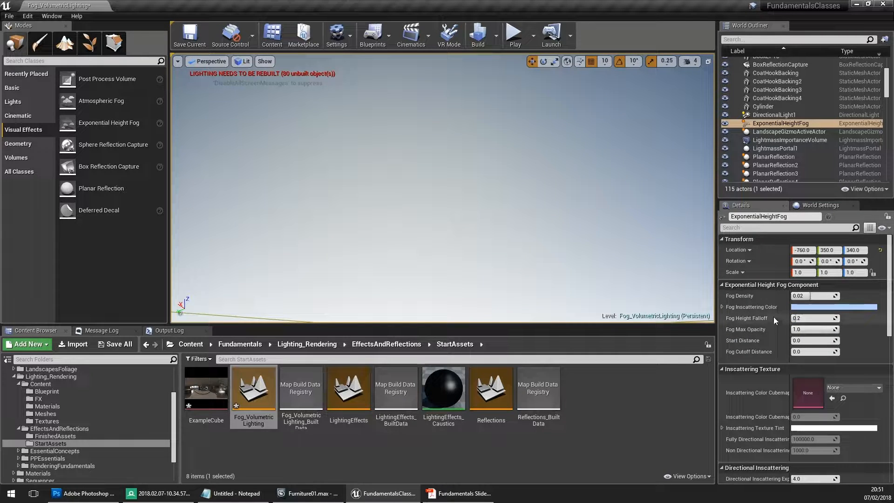
right_click_drag(537, 215, 537, 225)
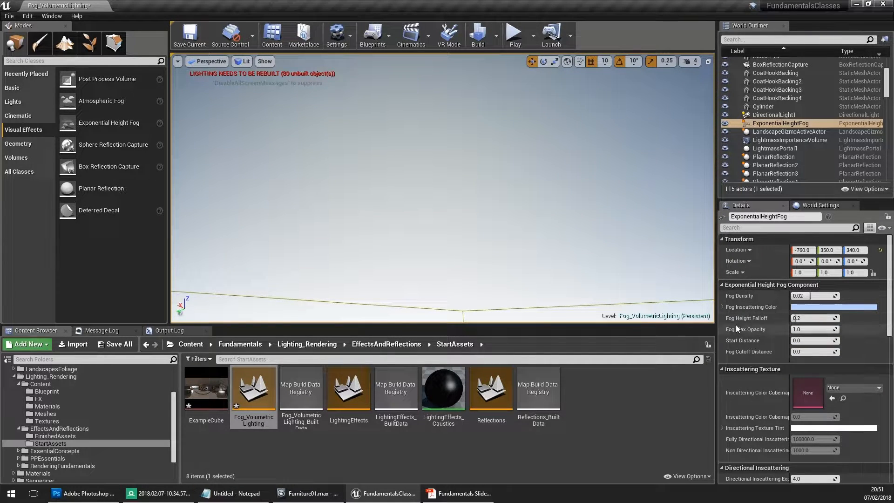
- Try a Fog Density of 1.0 with the height fog raised to a Z location of 690, and undo both changes
right_click_drag(559, 210, 505, 233)
left_click(804, 296)
type("1")
key("Return")
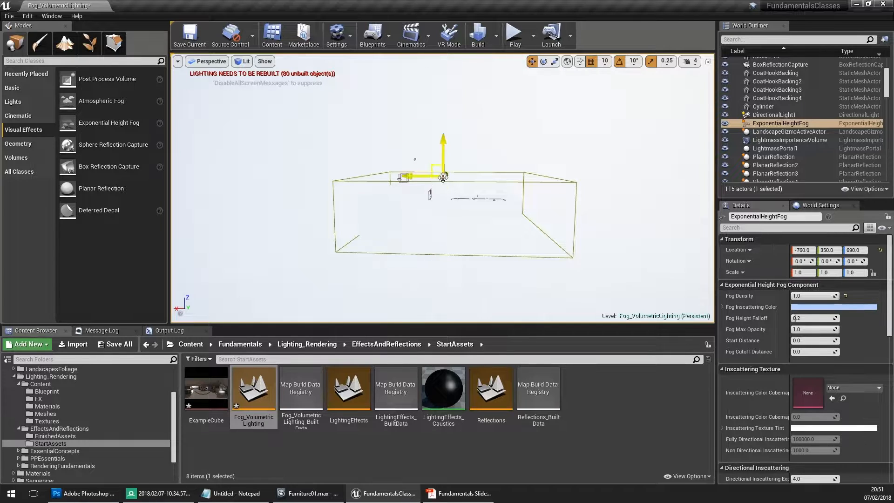
scroll(451, 212, "up", 4)
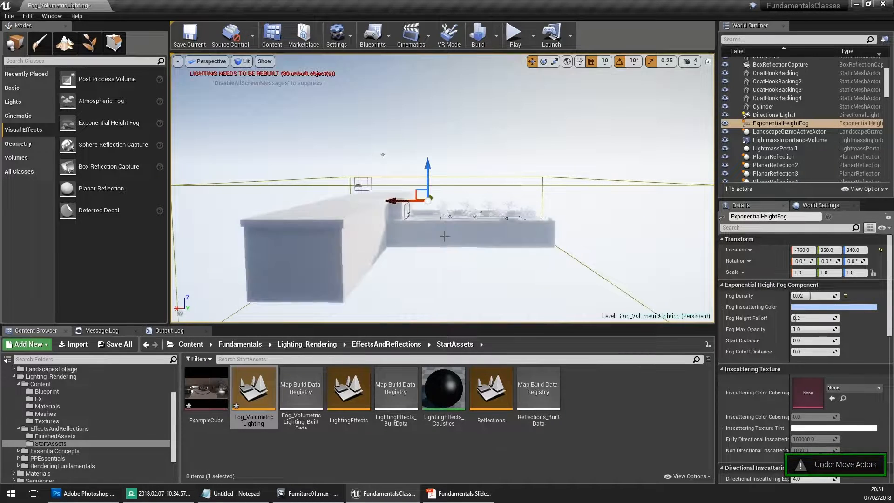
- Set the Fog Density of the ExponentialHeightFog actor to 0.25
key("w")
right_click_drag(429, 221, 480, 191)
right_click_drag(521, 81, 558, 219)
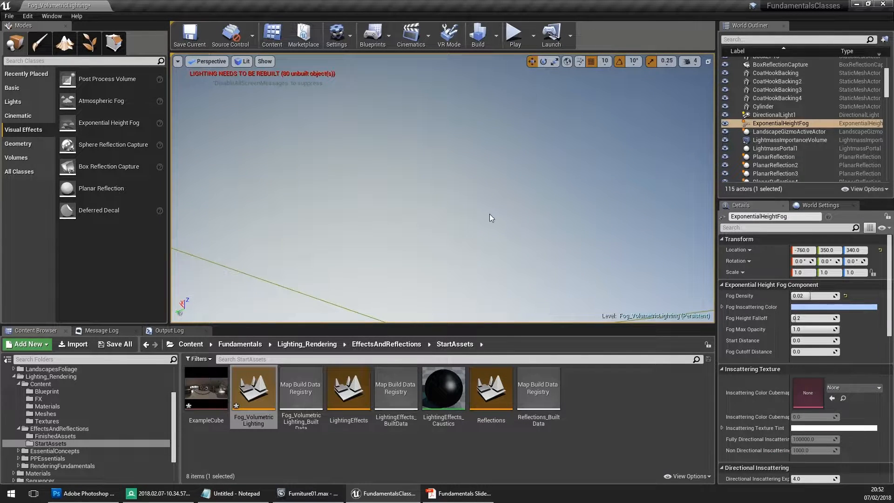
right_click_drag(490, 214, 508, 253)
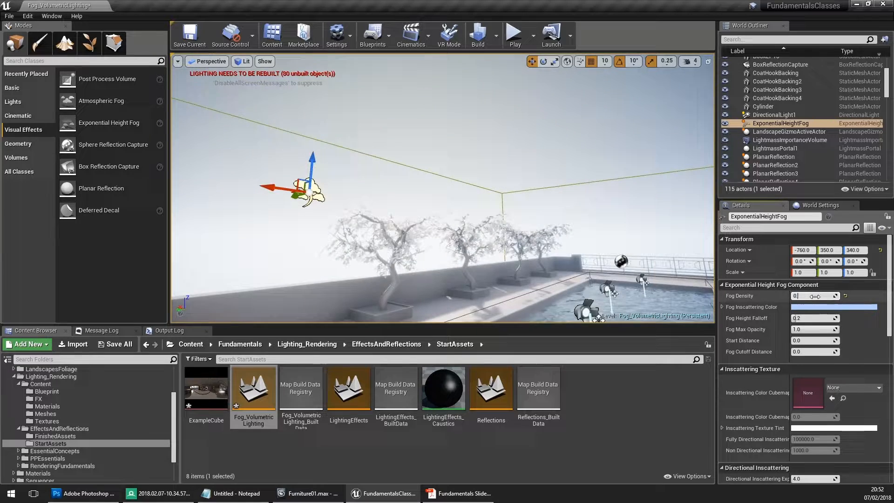
right_click_drag(442, 187, 393, 167)
type("0.2")
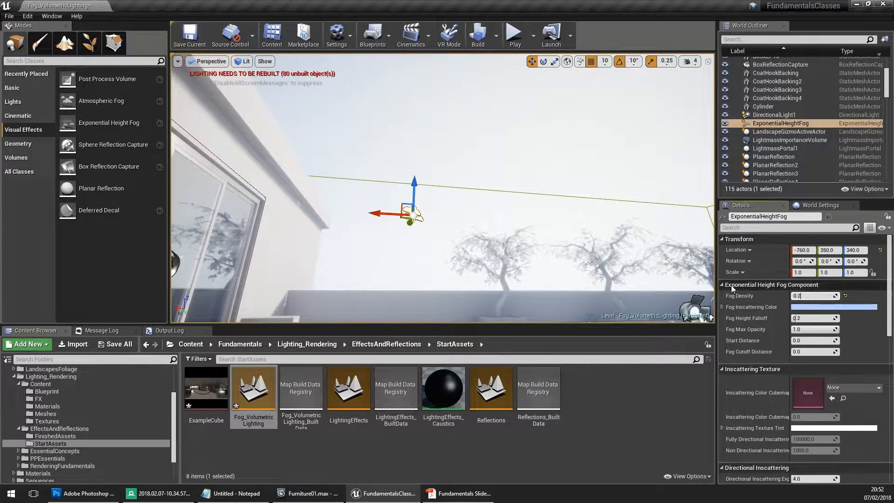
type("5")
key("Return")
- Inspect the height fog over the terrace, the roof edge and the sky around the directional light
right_click_drag(465, 187, 513, 218)
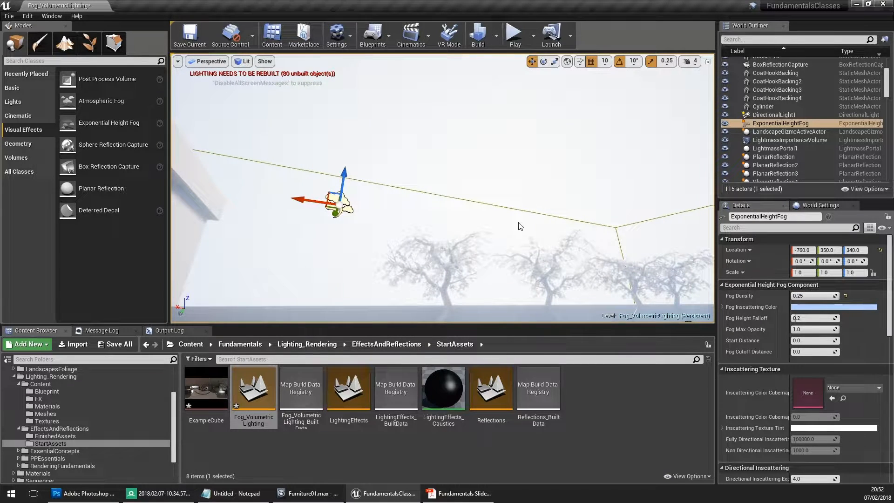
right_click_drag(512, 218, 445, 168)
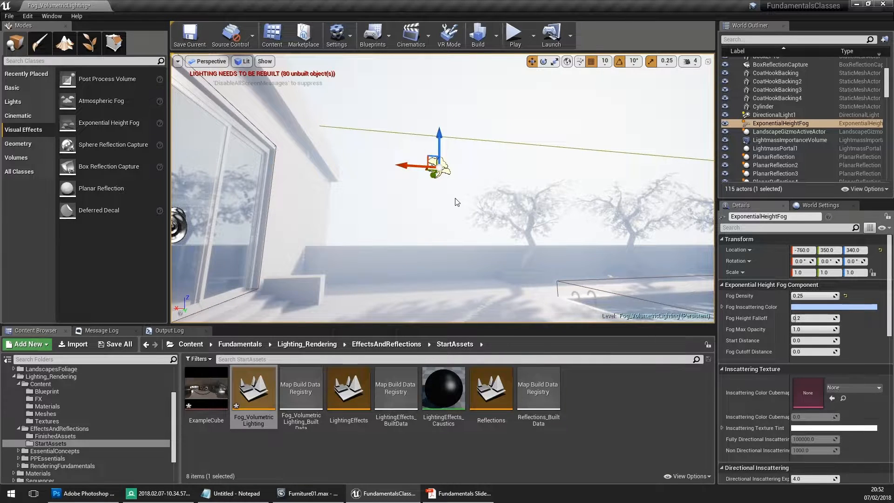
right_click_drag(351, 217, 310, 149)
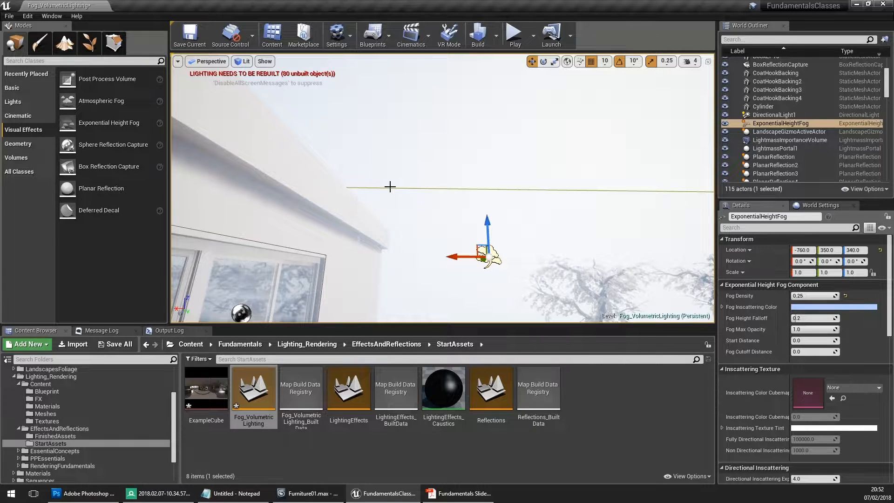
right_click_drag(382, 168, 387, 135)
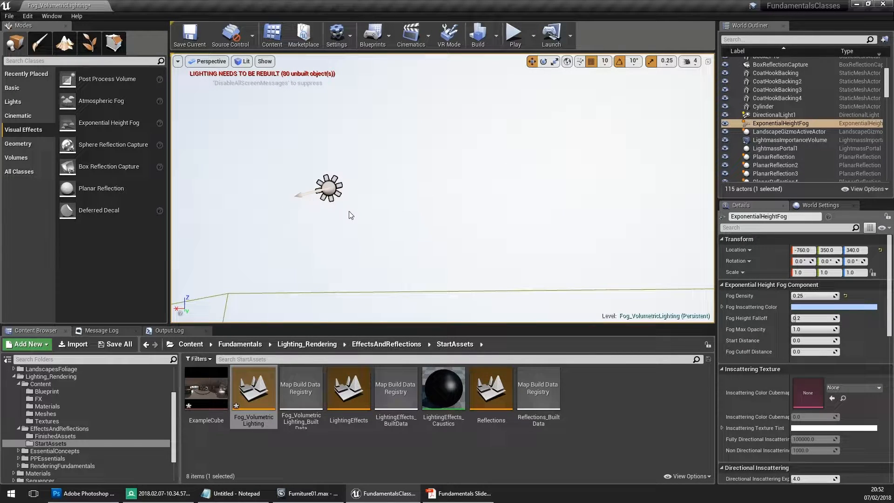
right_click_drag(305, 167, 531, 287)
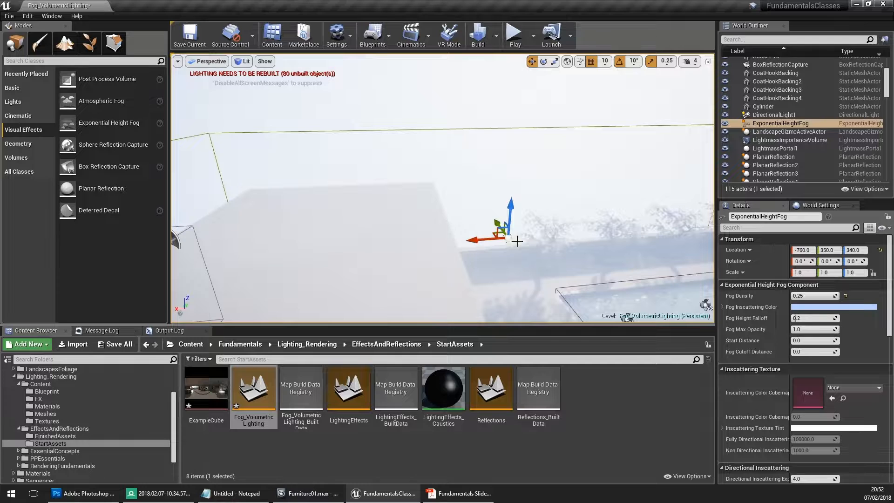
right_click_drag(461, 214, 461, 192)
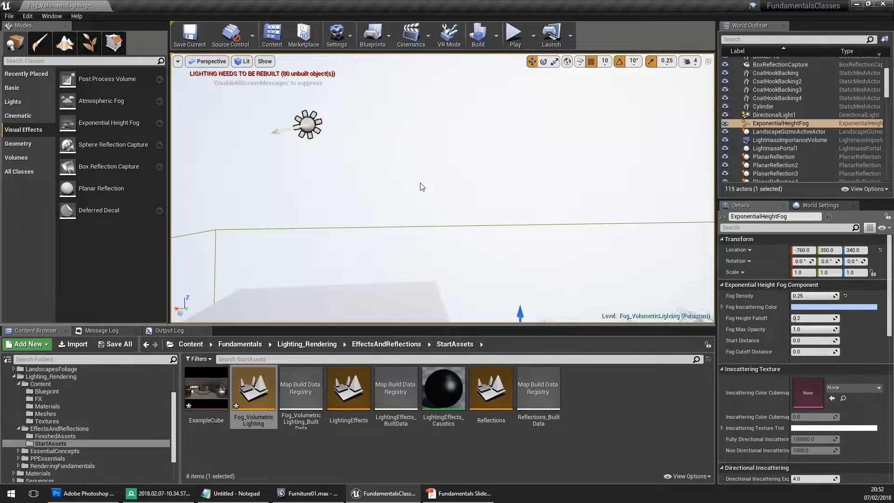
- Select DirectionalLight1 and examine its Light Shafts settings and the light shaft occlusion around the terrace trees
left_click(308, 125)
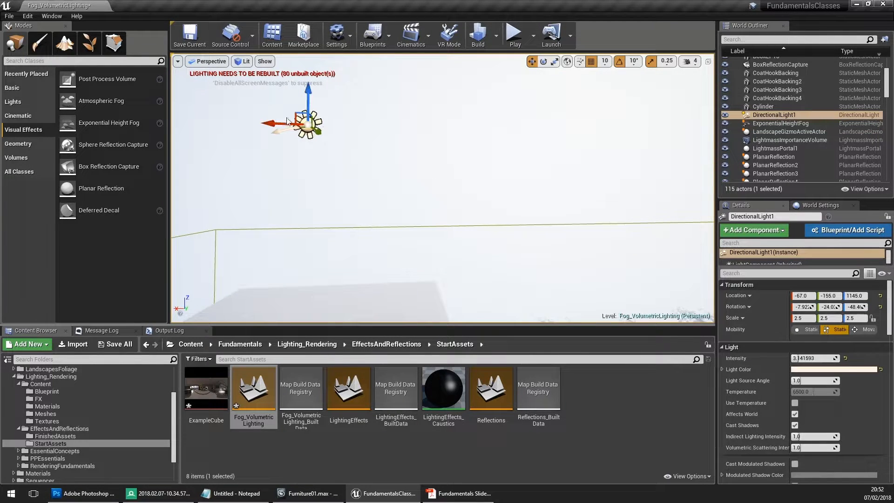
scroll(775, 326, "down", 5)
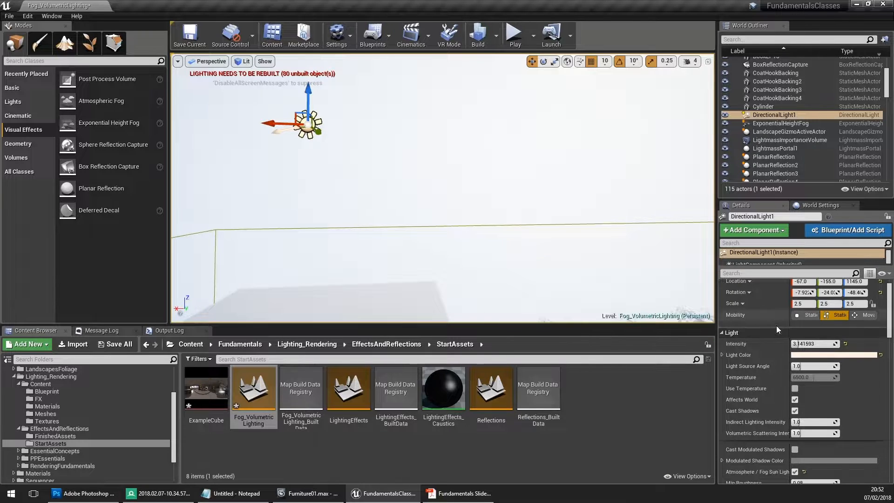
scroll(753, 326, "down", 10)
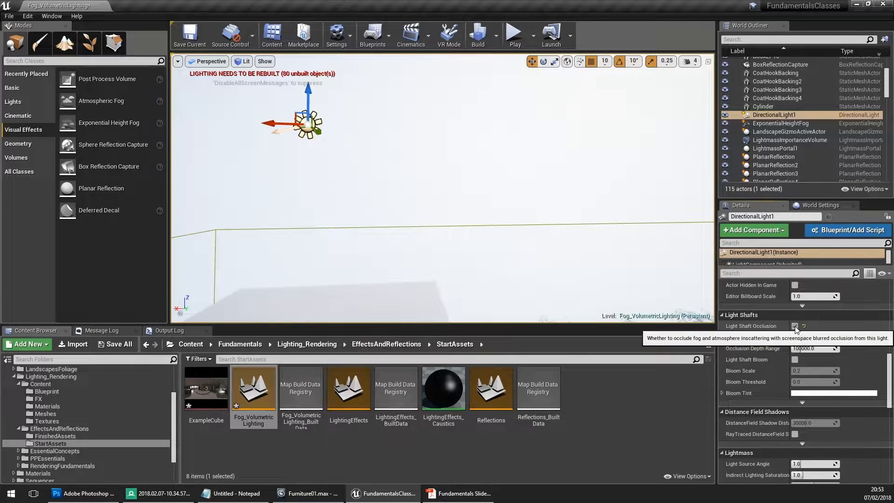
mouse_move(493, 196)
right_mouse_down()
mouse_move(471, 182)
mouse_move(457, 209)
mouse_move(470, 219)
mouse_move(463, 198)
mouse_move(451, 201)
mouse_move(467, 201)
mouse_move(471, 214)
mouse_move(486, 209)
right_mouse_up()
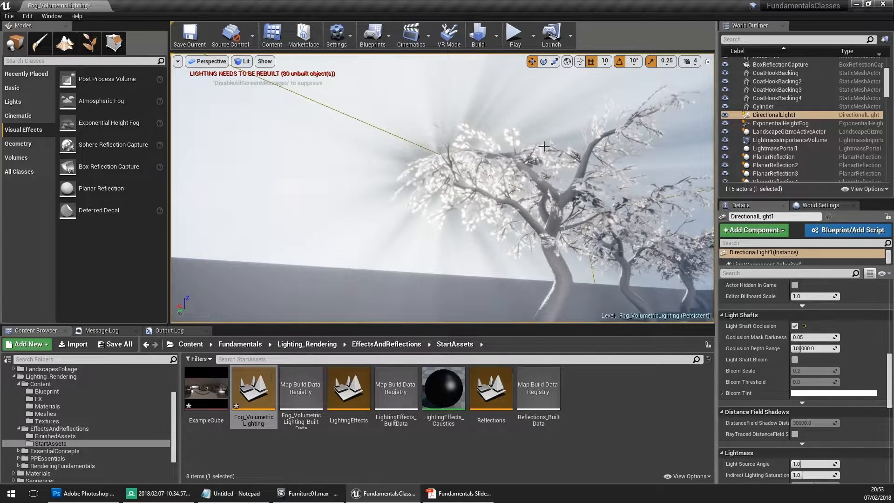
- Disable Light Shaft Occlusion and enable Light Shaft Bloom on DirectionalLight1, checking the effect around the trees
left_click(795, 326)
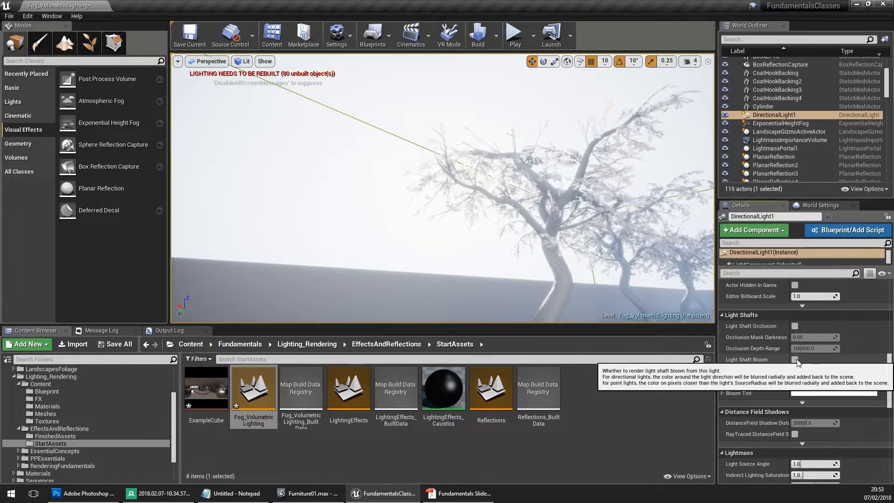
left_click(795, 359)
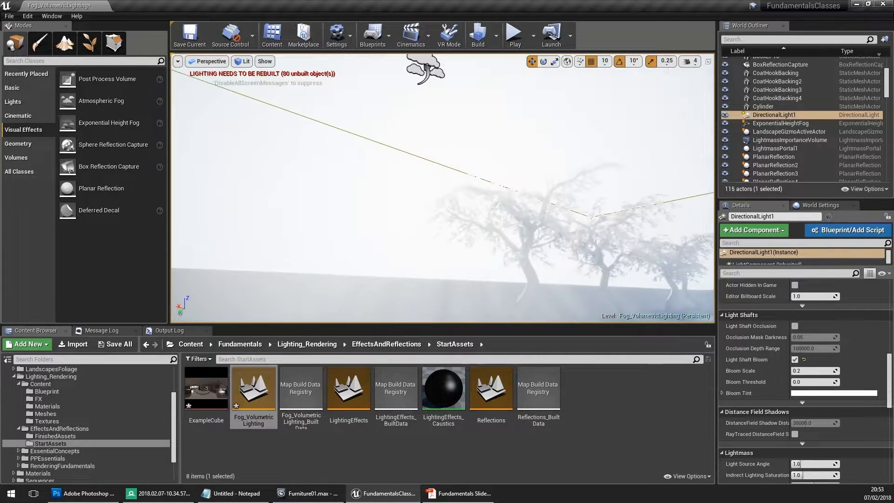
mouse_move(457, 197)
right_mouse_down()
mouse_move(456, 211)
mouse_move(452, 201)
mouse_move(469, 211)
mouse_move(470, 193)
right_mouse_up()
right_click_drag(457, 257, 480, 260)
scroll(850, 388, "down", 8)
scroll(792, 366, "up", 3)
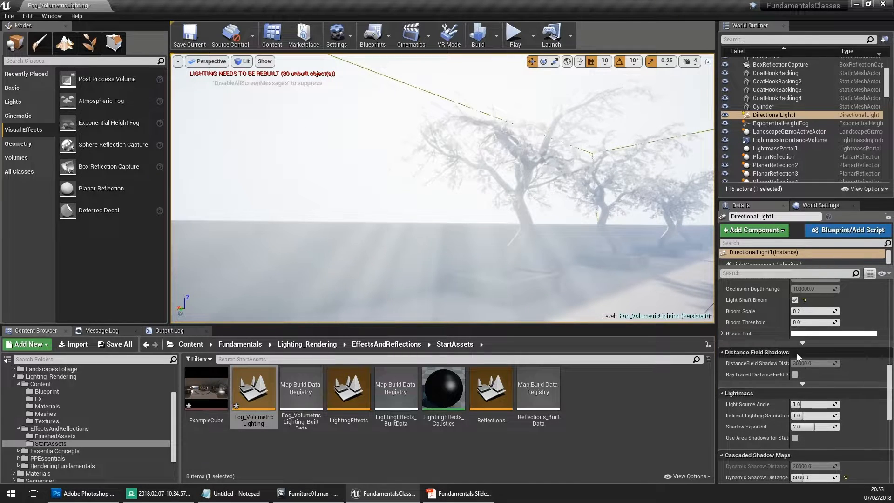
- Change the Bloom Tint of DirectionalLight1's light shafts to a bright magenta-pink
scroll(797, 353, "up", 2)
left_click(813, 379)
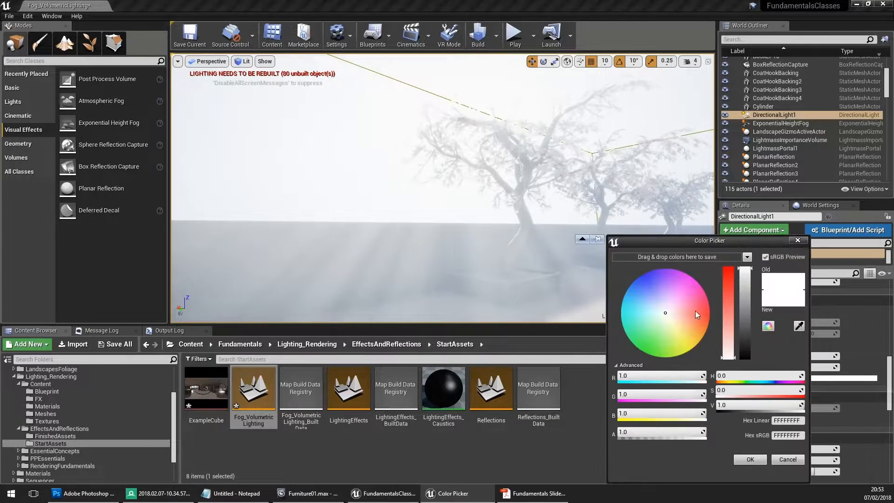
left_click_drag(705, 305, 694, 284)
left_click(750, 459)
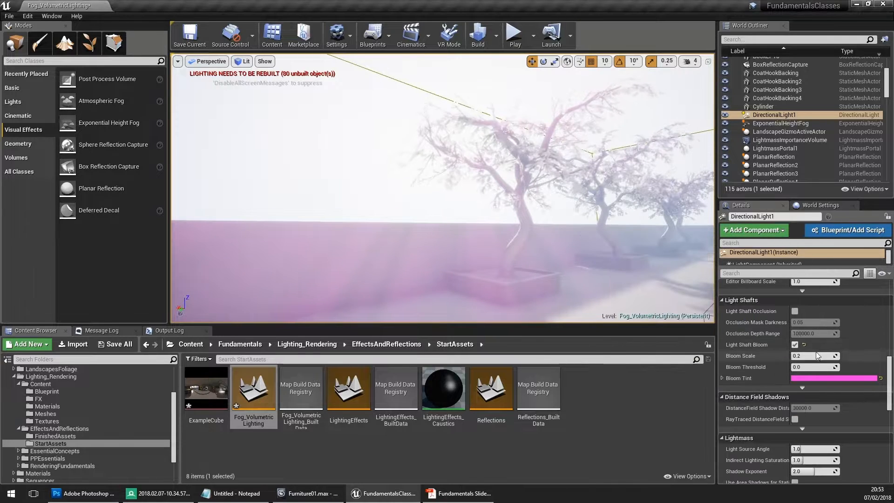
- Compare the light shafts from inside the living room, enabling Light Shaft Occlusion and disabling Light Shaft Bloom on DirectionalLight1
right_click_drag(412, 160, 359, 174)
key("w")
key("s")
right_click_drag(249, 292, 282, 289)
left_click(795, 311)
mouse_move(478, 214)
right_mouse_down()
mouse_move(426, 214)
mouse_move(466, 215)
right_mouse_up()
left_click(795, 345)
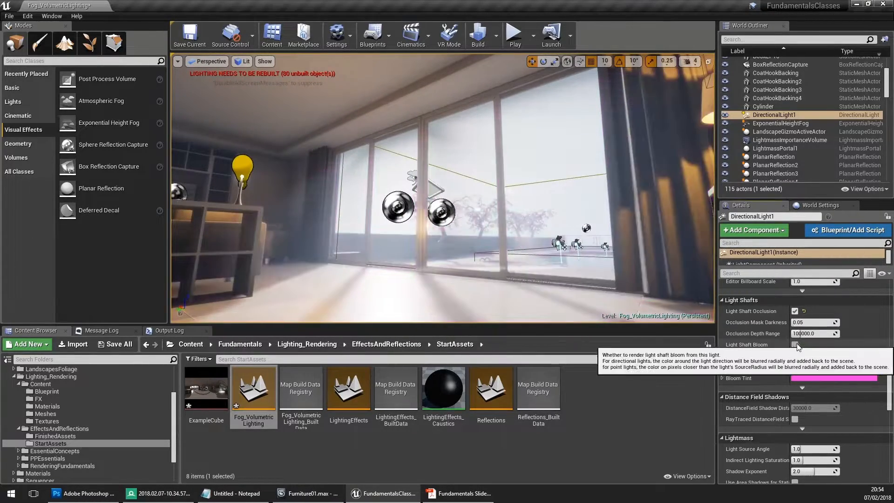
- Disable Light Shaft Occlusion on DirectionalLight1 and check the plain height fog around the terrace trees
left_click(795, 311)
key("w")
right_click_drag(633, 240, 634, 223)
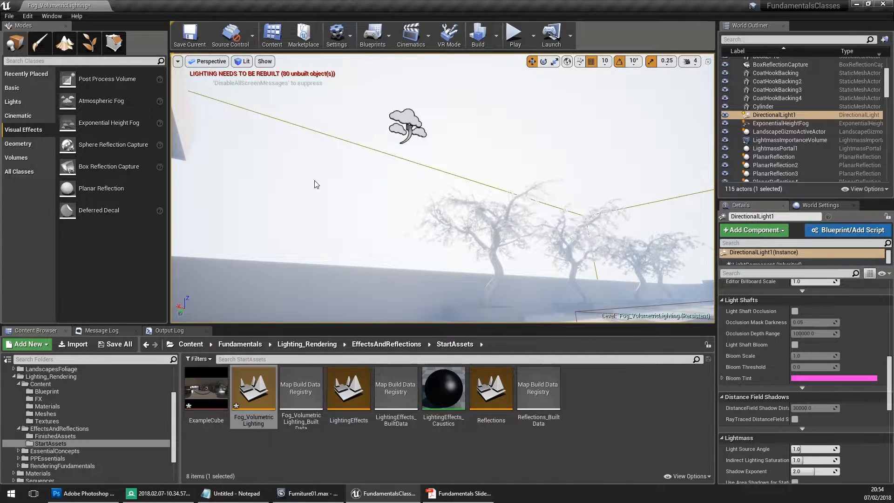
right_click_drag(391, 176, 423, 178)
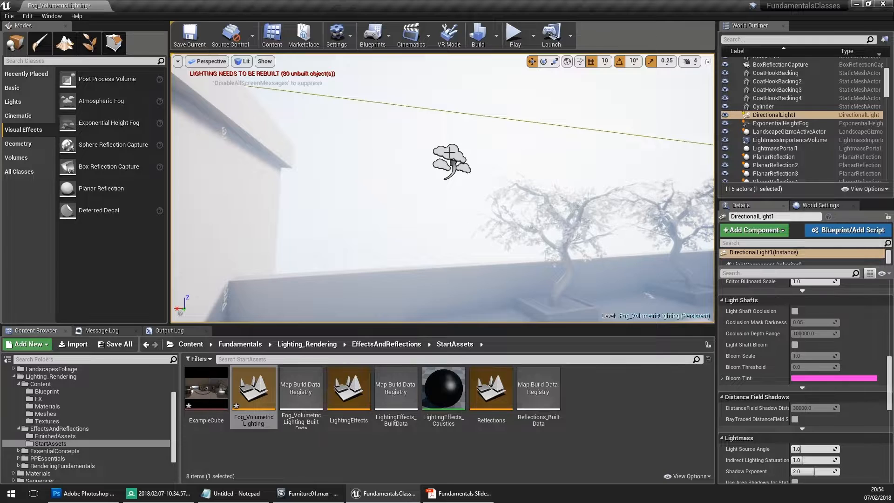
- Enable Volumetric Fog on the ExponentialHeightFog actor and check its effect on the terrace and inside the living room
left_click(450, 156)
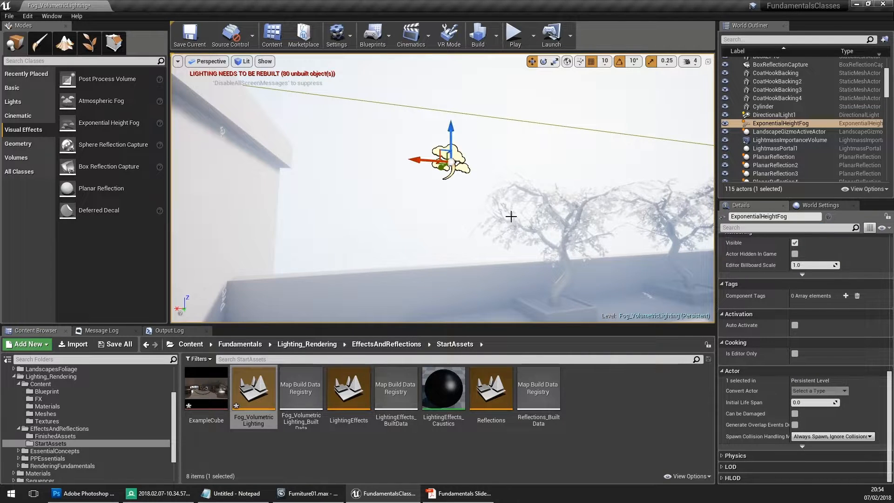
scroll(812, 329, "up", 8)
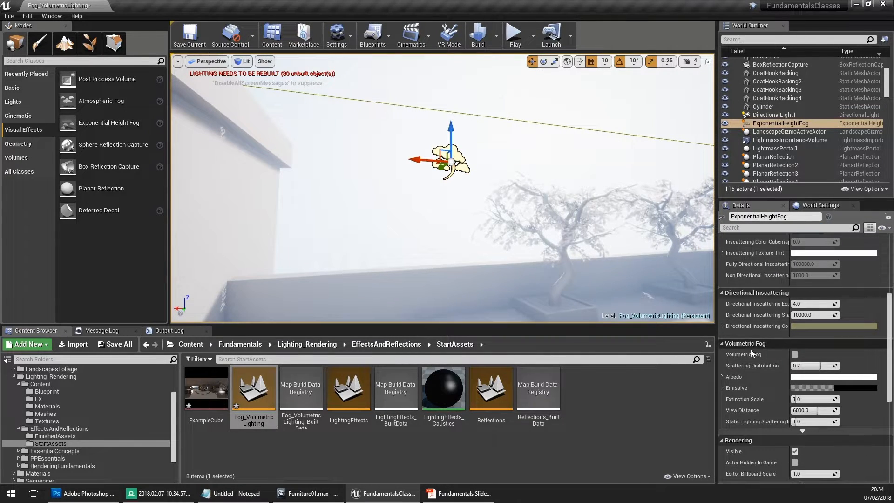
left_click(795, 354)
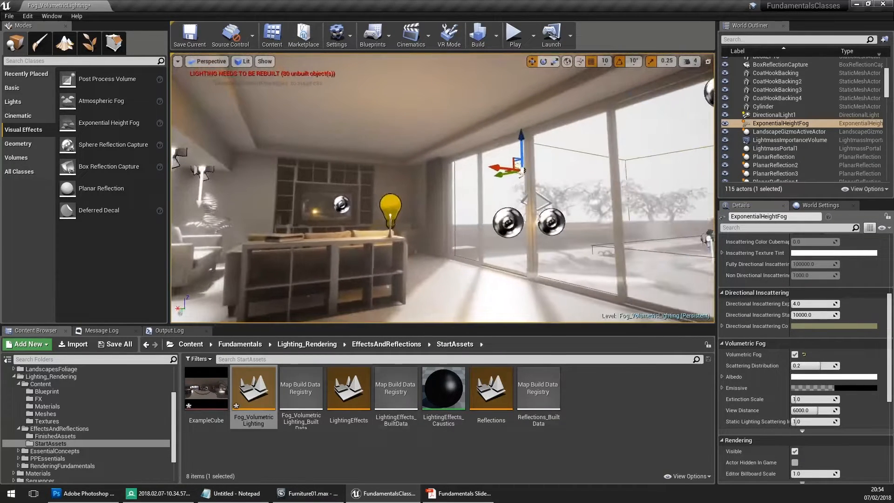
right_click_drag(466, 209, 468, 210)
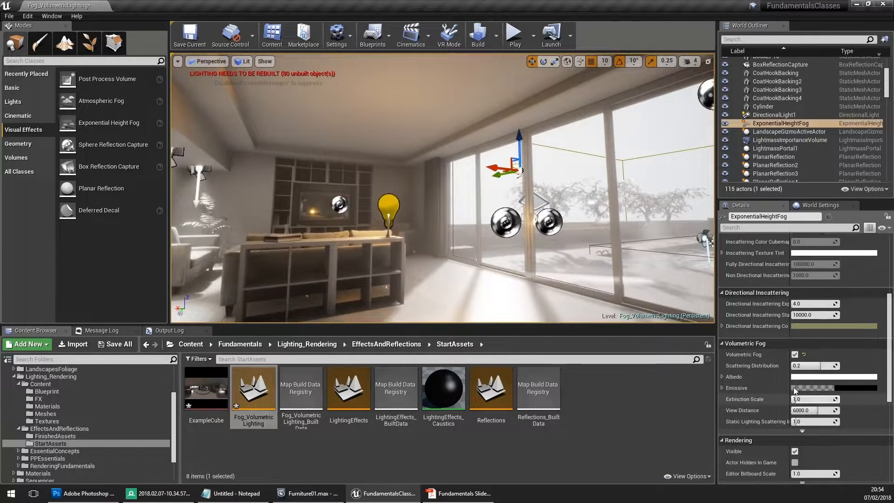
- Set the ExponentialHeightFog's Fog Density to 4.0 and check the fog on the terrace and in the living room
scroll(795, 390, "up", 2)
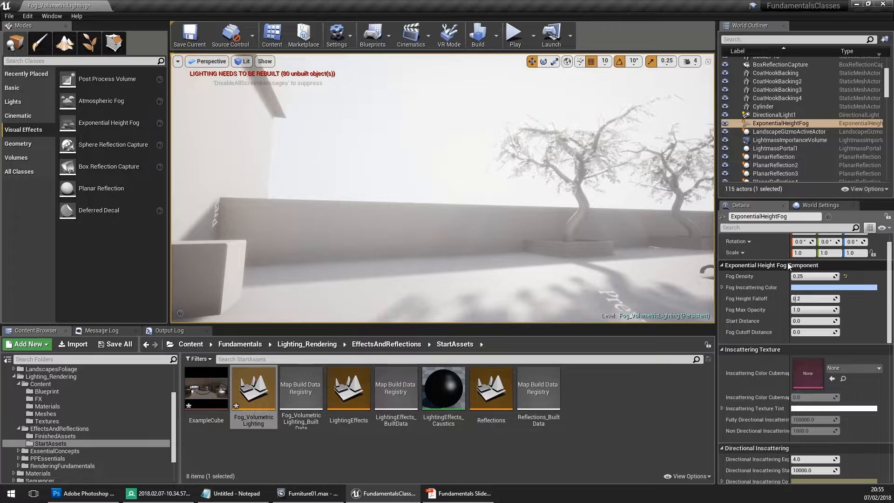
key("Return")
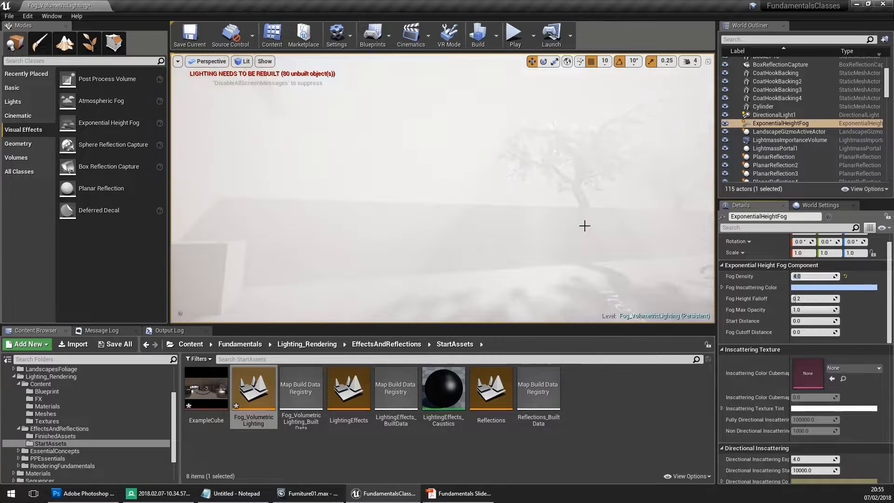
right_click_drag(478, 169, 512, 163)
right_click_drag(447, 164, 470, 164)
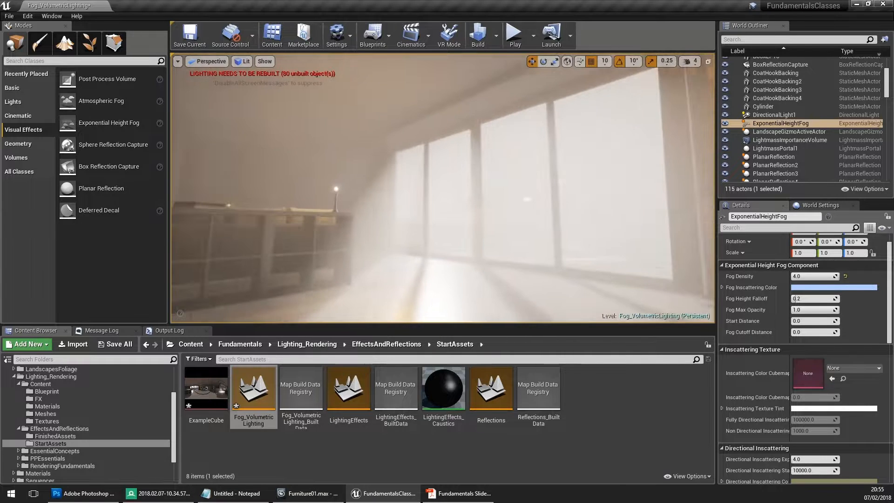
- Examine the volumetric fog around the terrace trees, comparing the view with fog rendering off and on
mouse_move(402, 144)
right_mouse_down()
mouse_move(426, 116)
mouse_move(666, 123)
mouse_move(404, 127)
right_mouse_up()
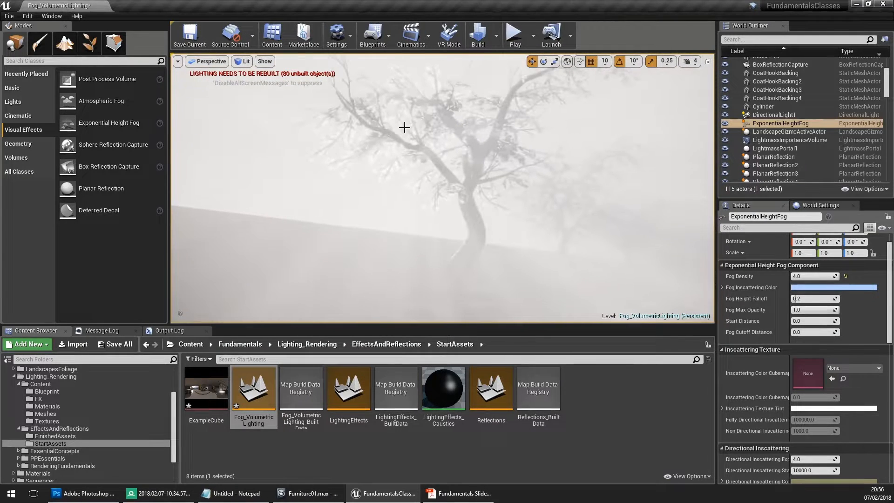
right_click_drag(401, 195, 453, 216)
mouse_move(577, 268)
right_mouse_down()
mouse_move(570, 272)
mouse_move(577, 267)
right_mouse_up()
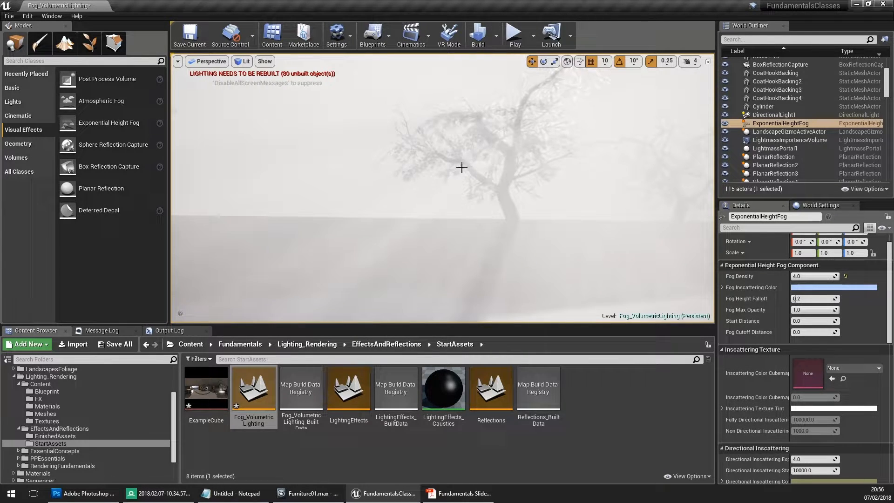
mouse_move(477, 213)
right_mouse_down()
mouse_move(450, 214)
mouse_move(439, 200)
mouse_move(473, 202)
right_mouse_up()
key("alt+f")
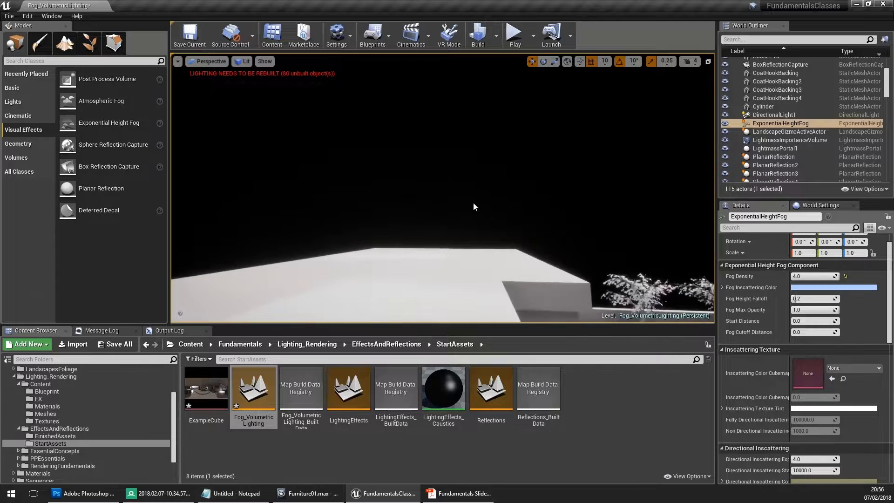
key("alt+f")
- Show the editor icons again and enable both Light Shaft Bloom and Light Shaft Occlusion on DirectionalLight1
key("g")
left_click(443, 66)
right_click_drag(443, 66, 400, 79)
right_click_drag(423, 161, 421, 152)
scroll(815, 408, "down", 4)
scroll(812, 404, "down", 10)
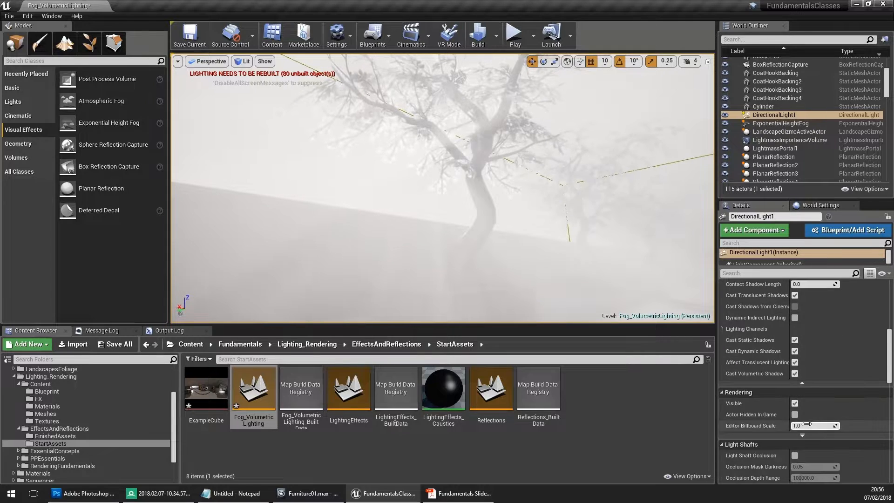
left_click(794, 399)
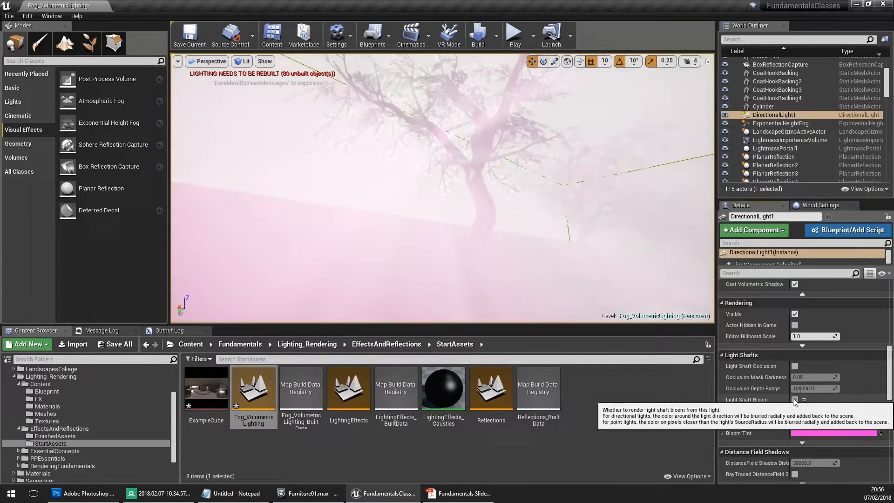
left_click(795, 366)
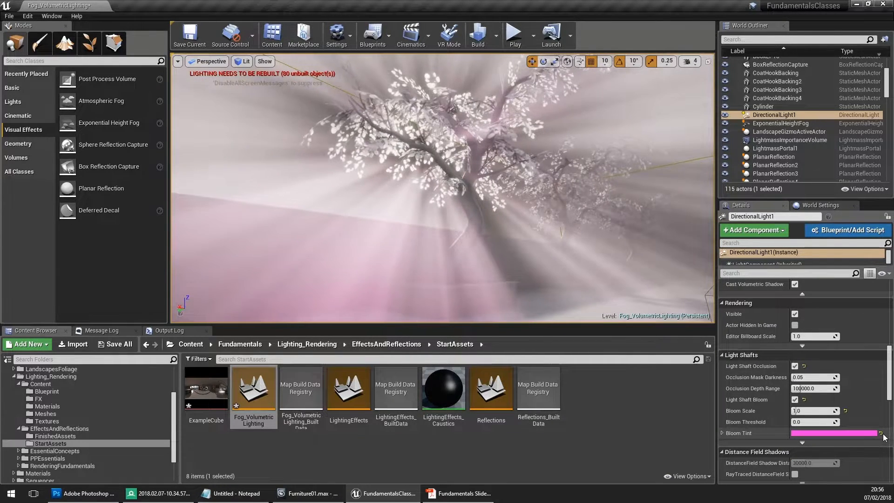
- Reset DirectionalLight1's Bloom Tint to white and its Bloom Scale to the default 0.2, checking the shafts around the tree
left_click(881, 433)
right_click_drag(535, 224, 480, 212)
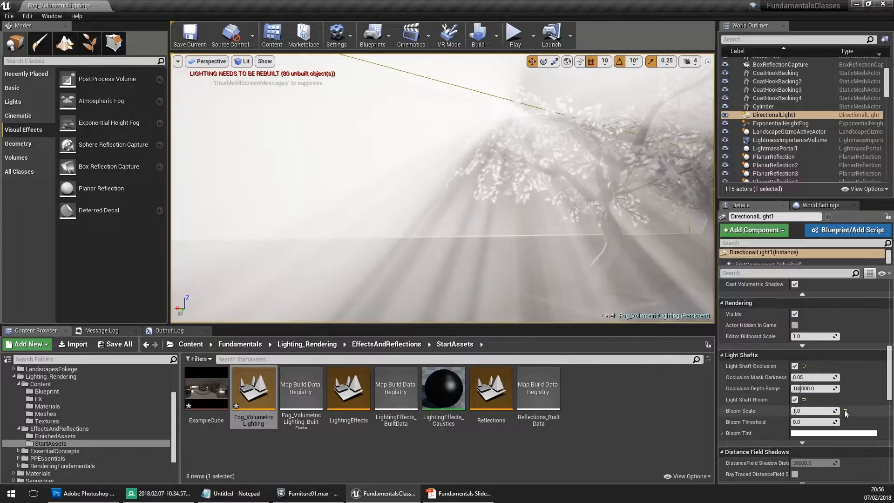
left_click(846, 412)
right_click_drag(529, 210, 419, 203)
- Turn on the Volumetric Lightmap visualization in the viewport and view its samples on the terrace and in the living room
left_click(264, 62)
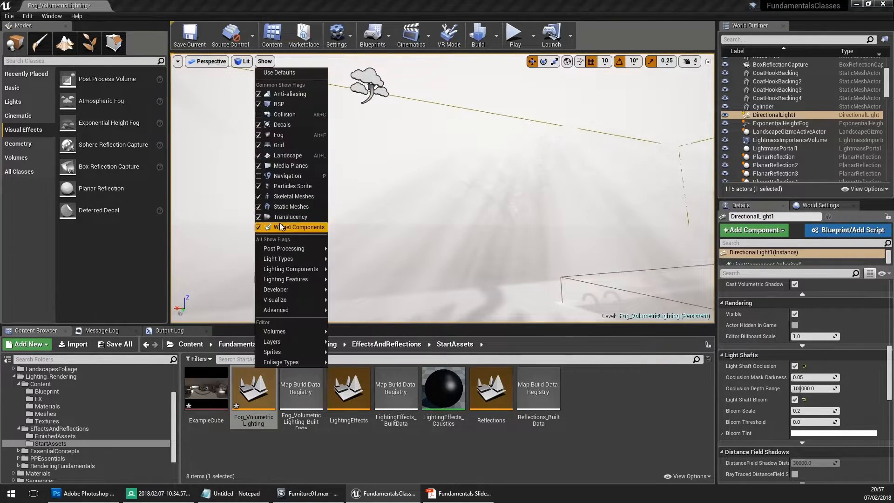
mouse_move(307, 299)
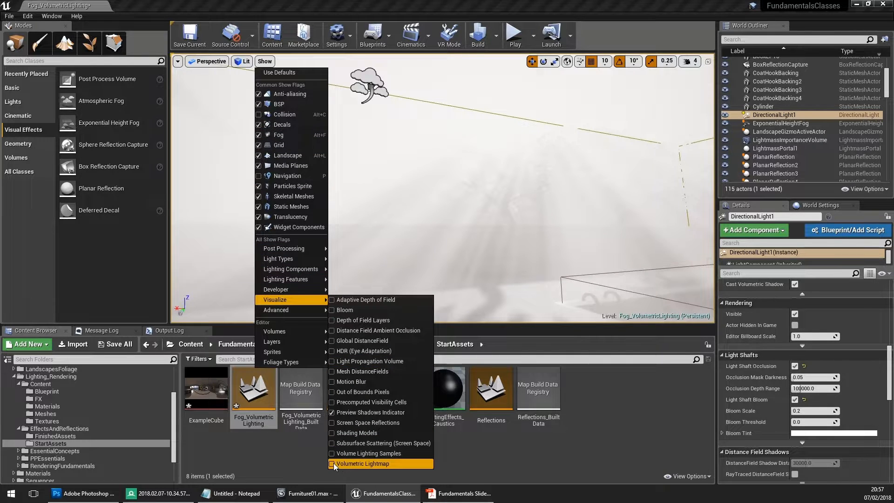
left_click(333, 463)
right_click_drag(400, 224, 350, 228)
right_click_drag(517, 205, 458, 207)
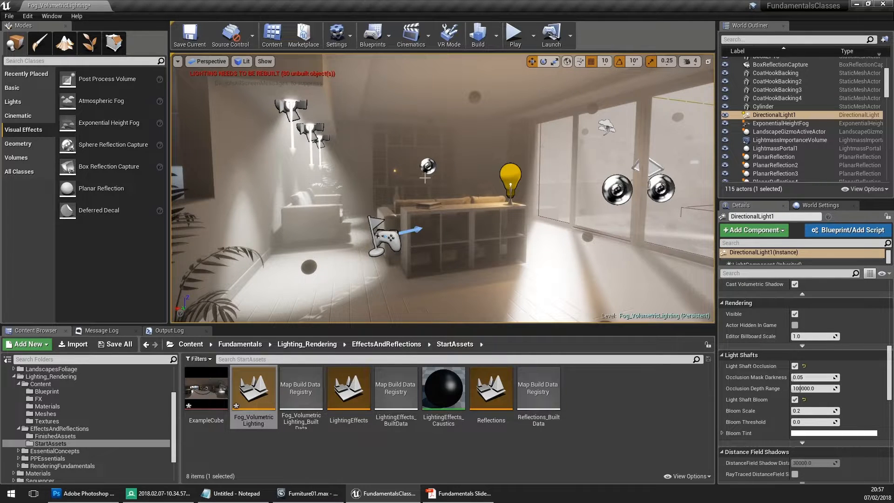
- Set the Volumetric Scattering Intensity of the nearest ceiling spotlight, SpotLight, to 0
right_click_drag(425, 178, 473, 192)
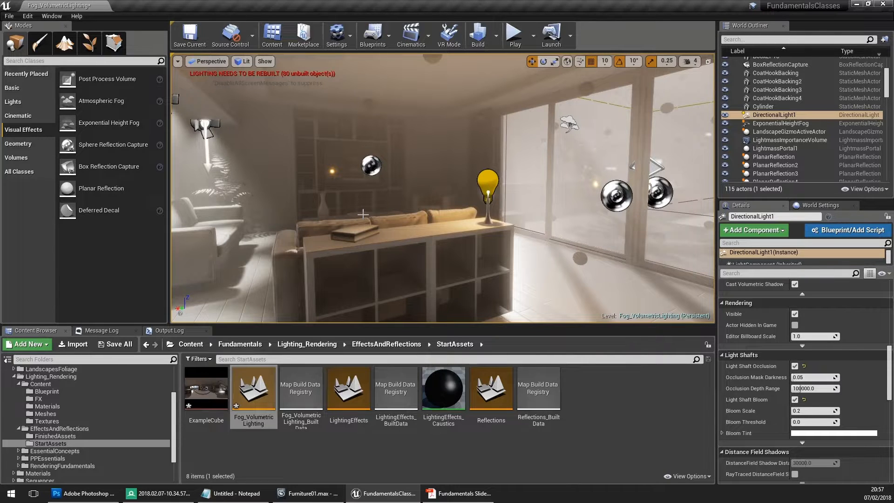
right_click_drag(414, 228, 394, 130)
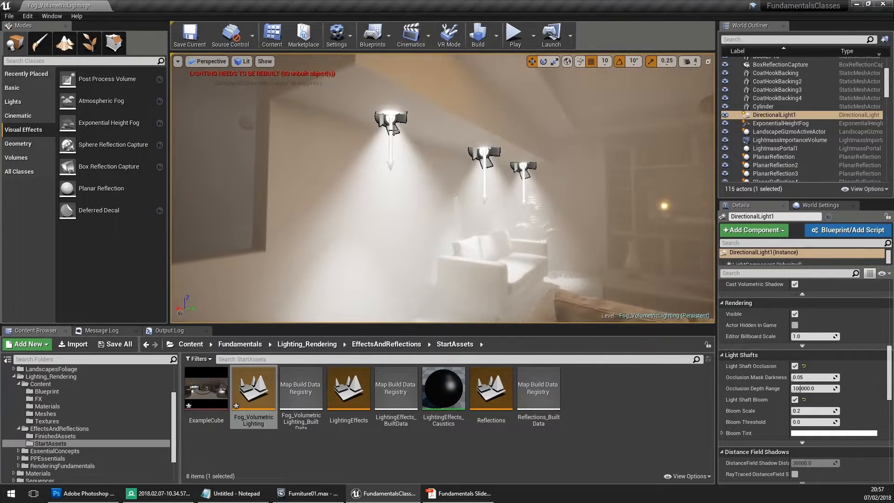
left_click(389, 120)
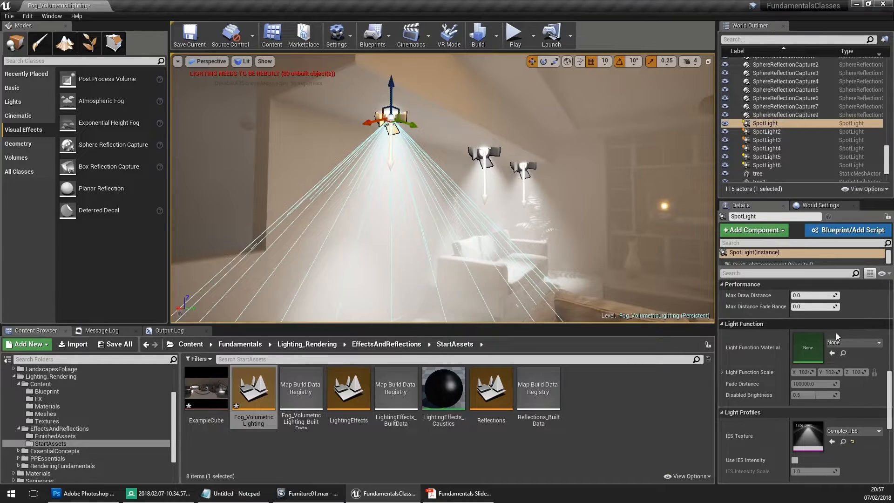
scroll(815, 339, "up", 2)
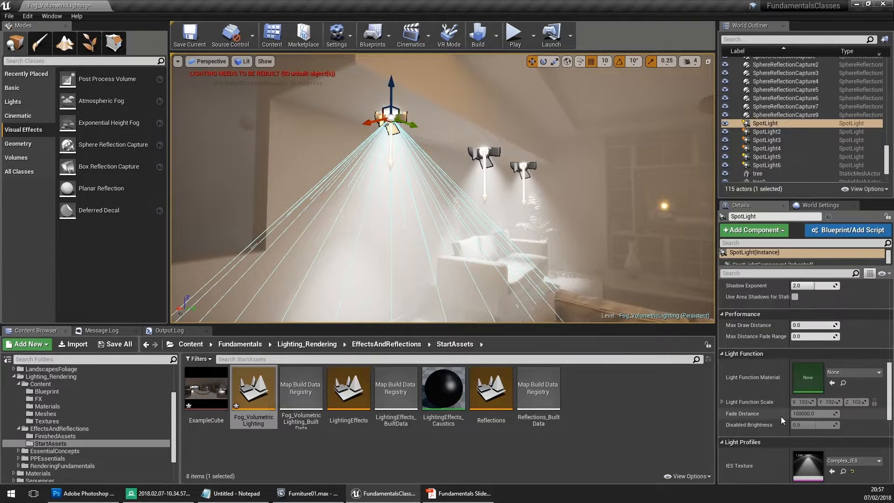
scroll(780, 426, "up", 3)
scroll(792, 403, "up", 3)
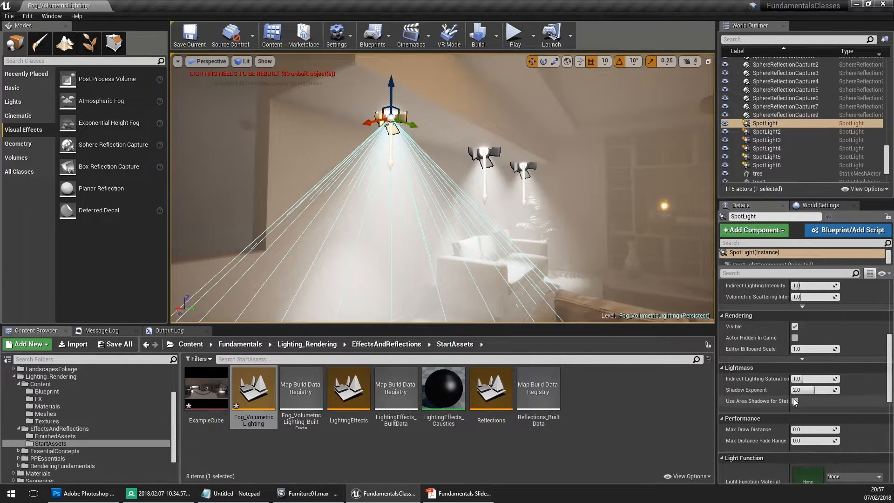
scroll(794, 402, "up", 6)
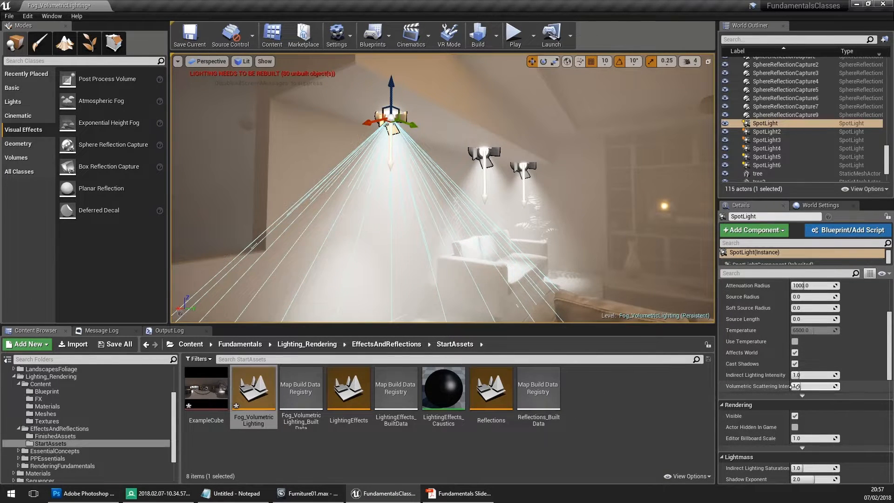
scroll(777, 385, "up", 6)
scroll(738, 346, "down", 5)
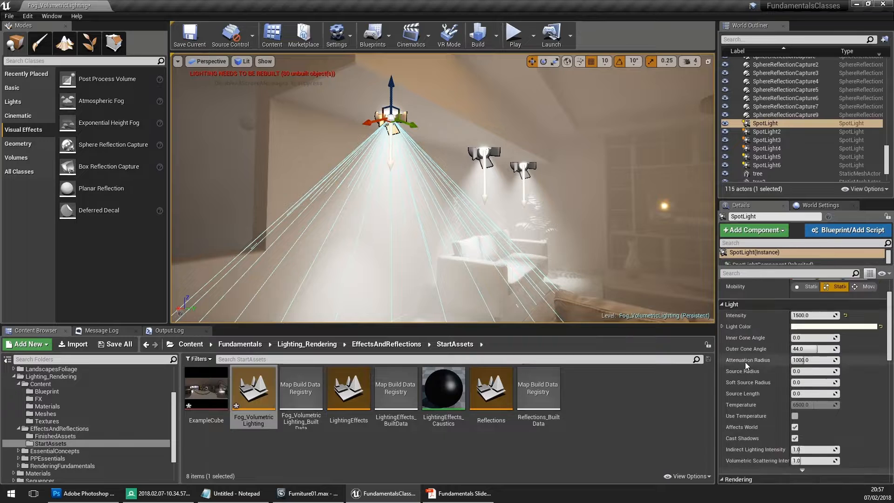
type("0")
key("Return")
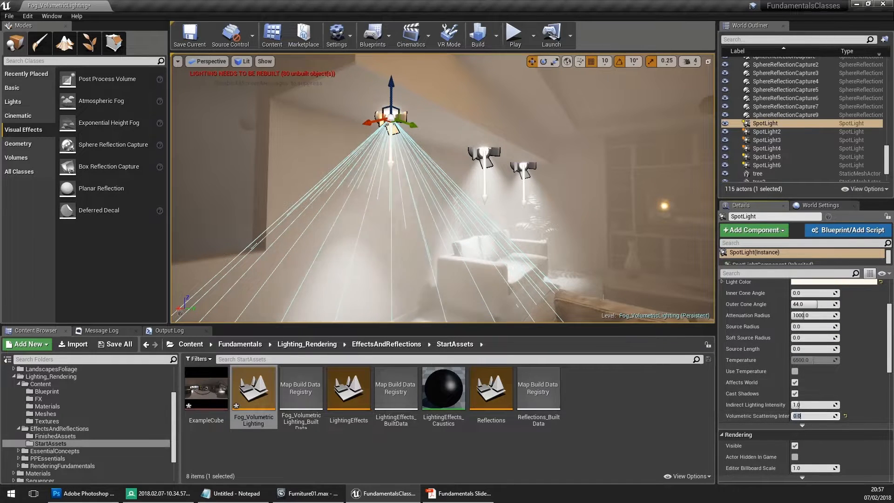
mouse_move(359, 113)
right_mouse_down()
mouse_move(343, 104)
mouse_move(359, 113)
right_mouse_up()
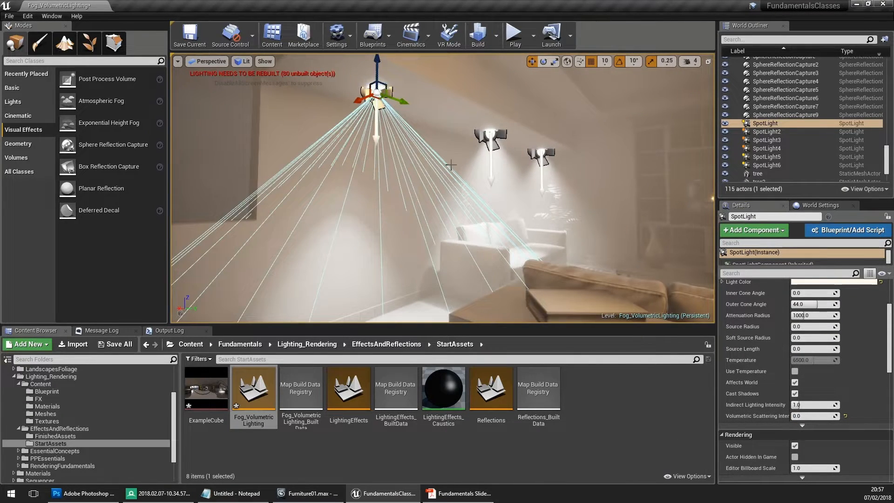
- Raise SpotLight's Volumetric Scattering Intensity above 0 and inspect its light beam in the fog with editor icons toggled
left_click_drag(816, 415, 831, 414)
right_click_drag(485, 256, 447, 254)
key("g")
key("g")
right_click_drag(447, 254, 461, 254)
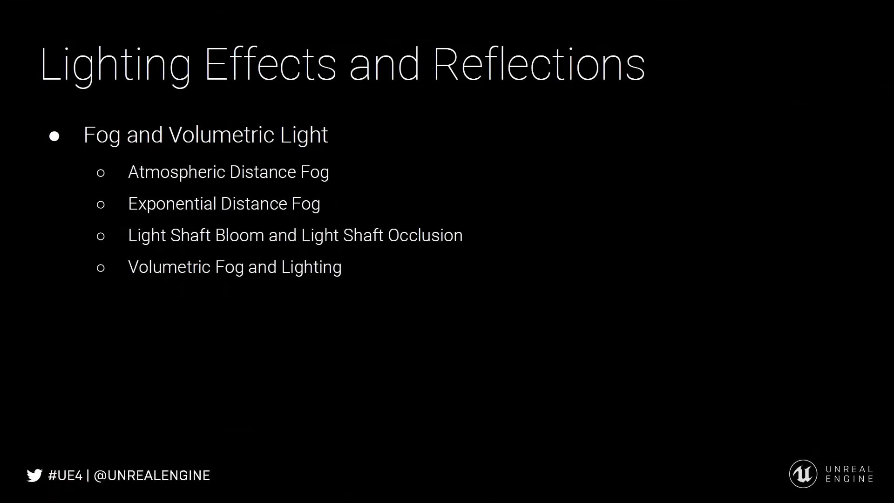